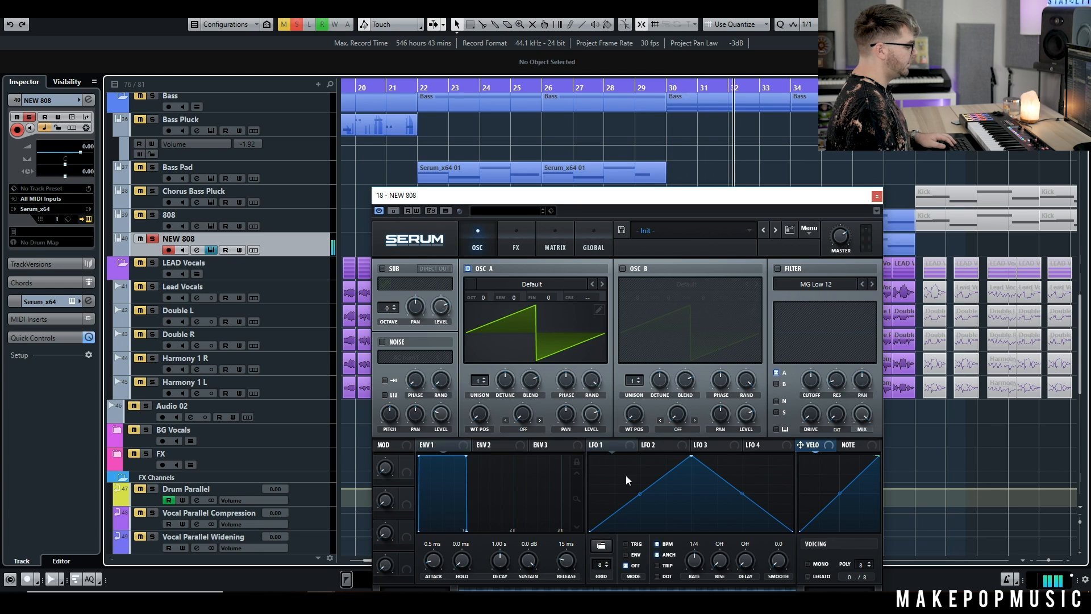
Step: Load the FFT_Add_2nds digital wavetable into oscillator A of the NEW 808 Serum instance
left_click_drag(863, 202, 810, 105)
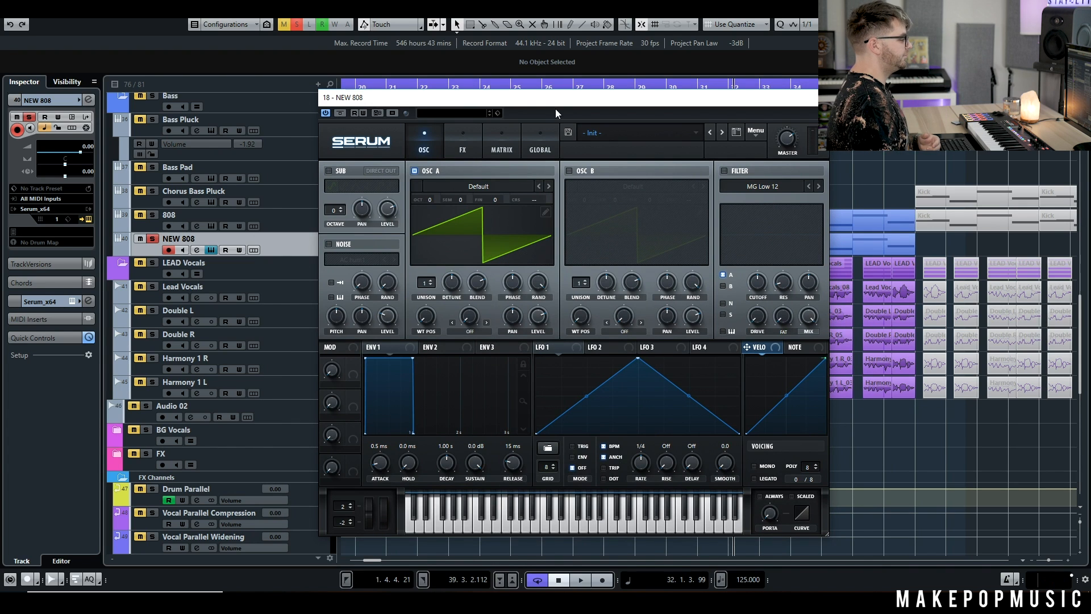
left_click(600, 132)
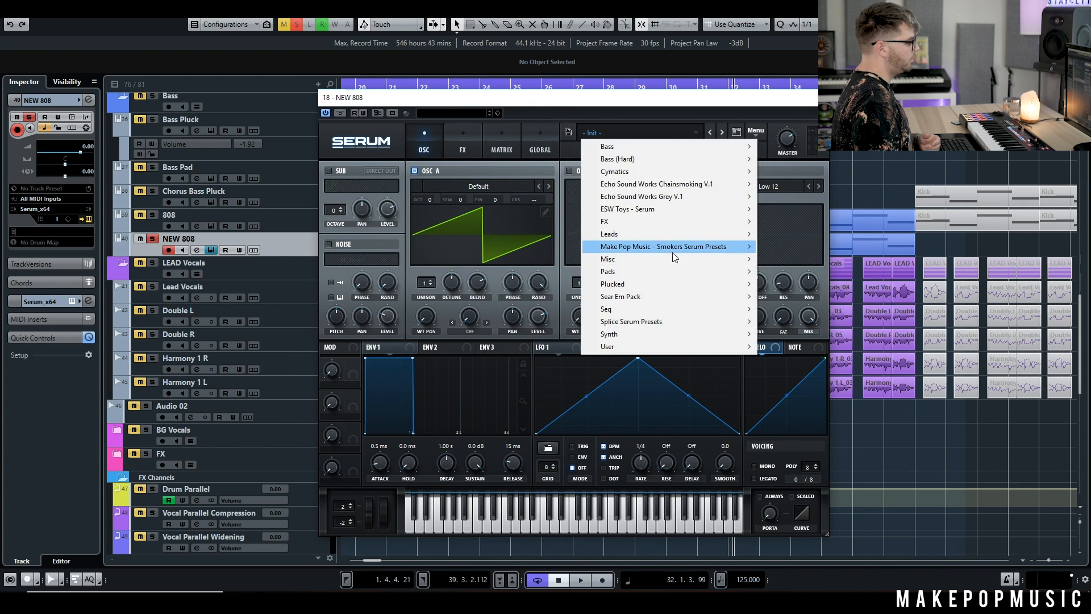
left_click(594, 129)
left_click(487, 186)
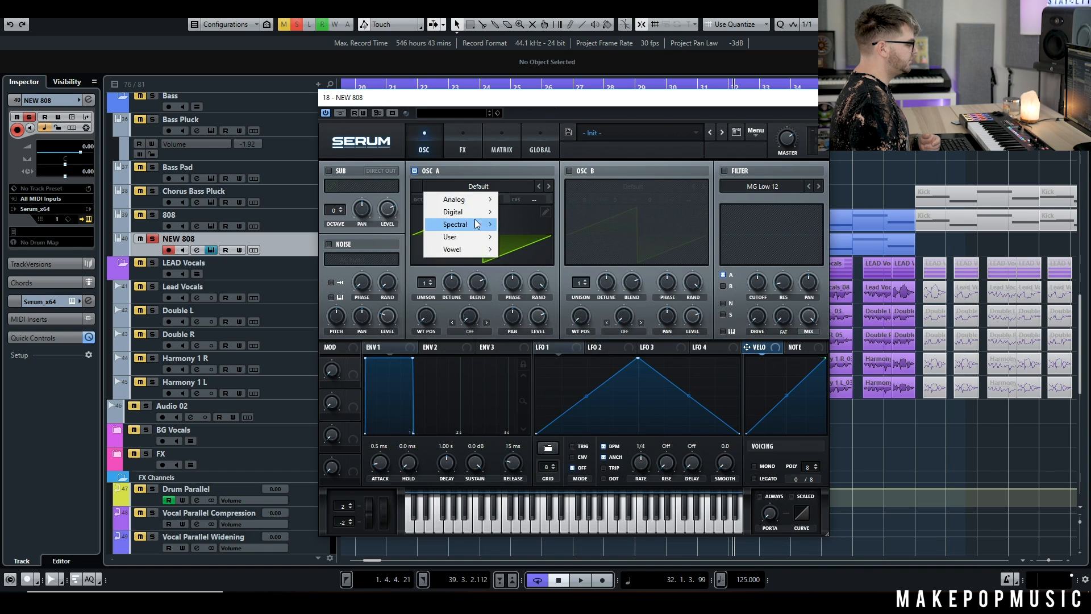
mouse_move(472, 212)
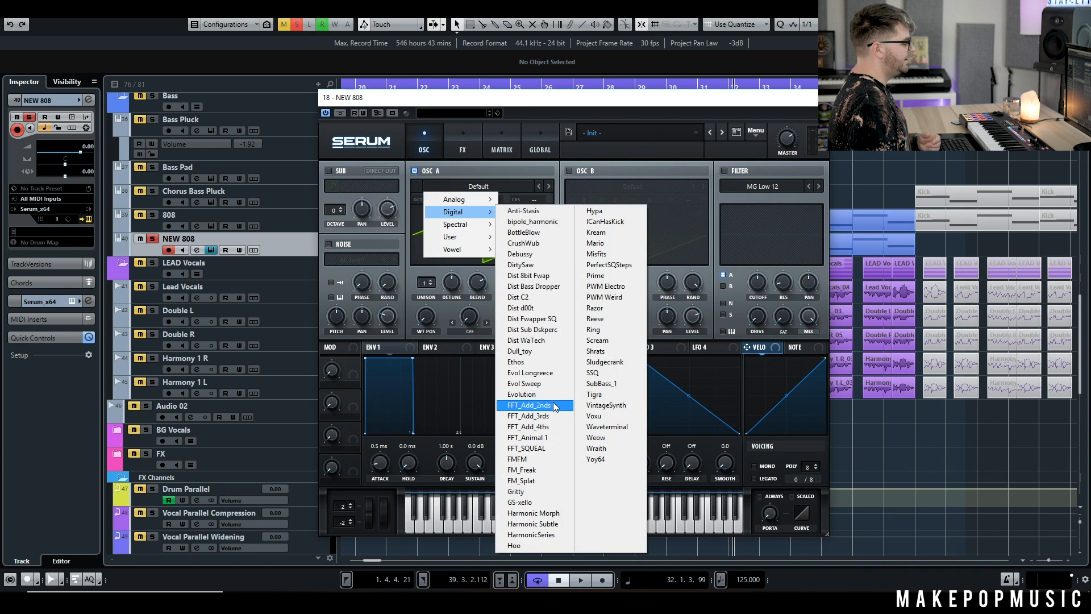
left_click(542, 405)
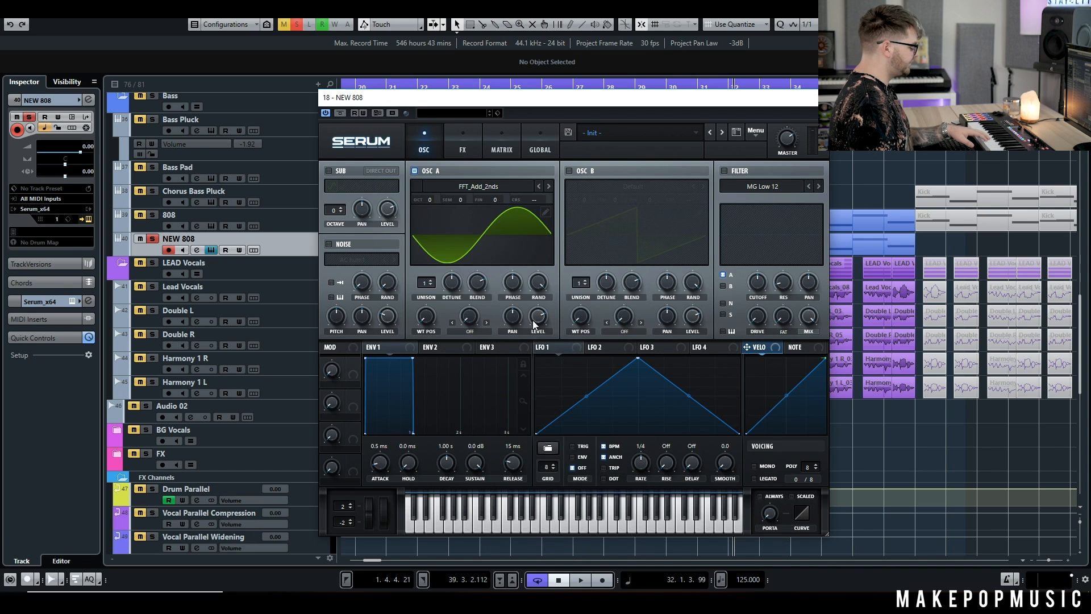
Step: Set oscillator A's octave to -1, nudge the master volume and advance the wavetable position
left_click_drag(431, 200, 431, 211)
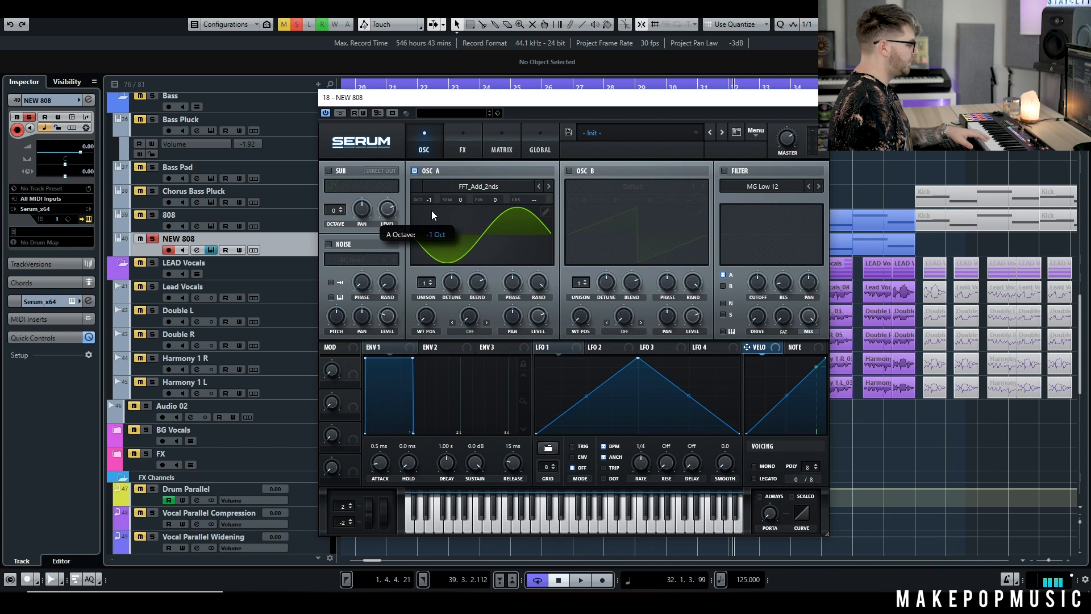
left_click_drag(787, 142, 788, 138)
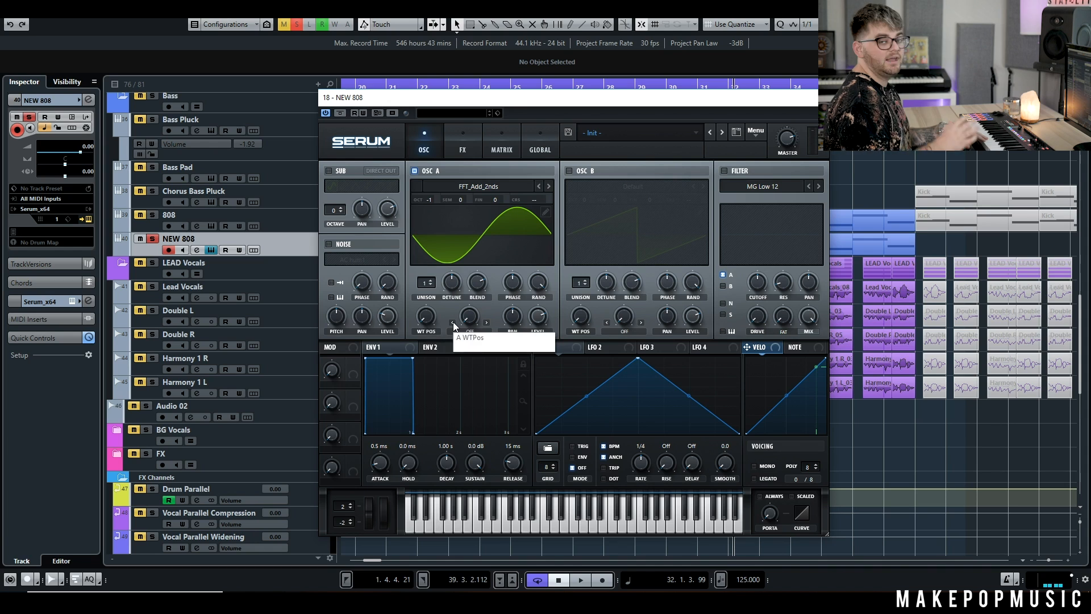
left_click_drag(428, 317, 430, 298)
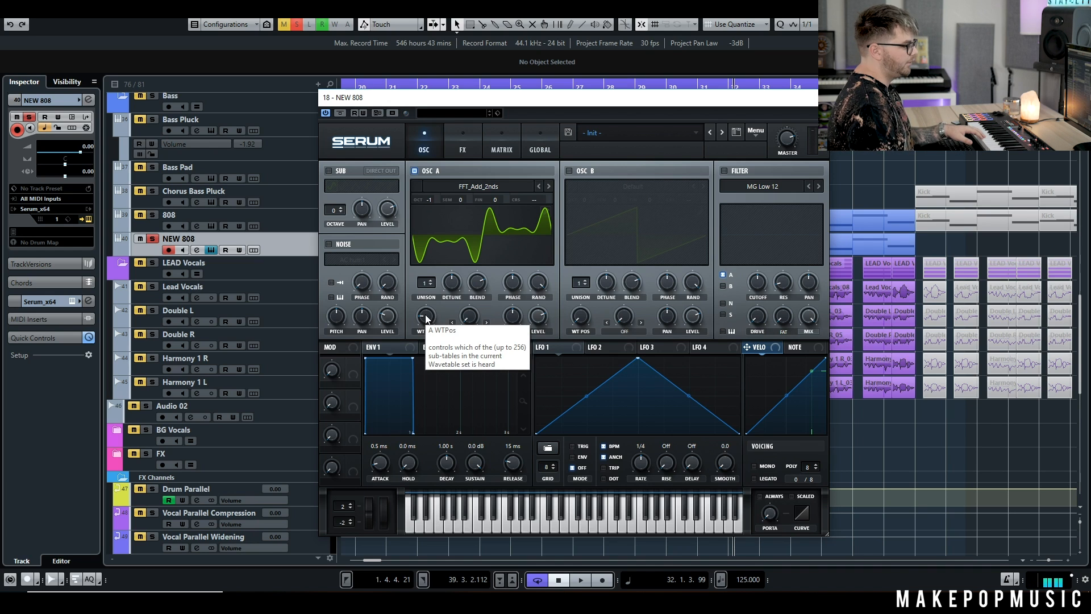
Step: Set envelope 1's decay to 944 ms with full sustain, and lower oscillator A's wavetable position to 6
left_click_drag(413, 360, 409, 435)
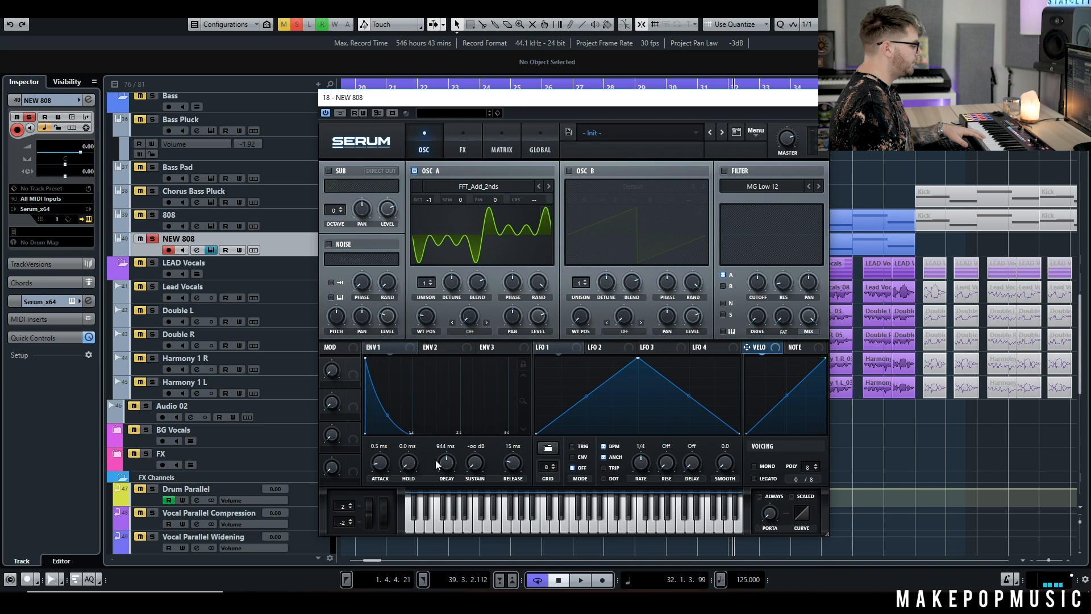
left_click_drag(467, 467, 442, 322)
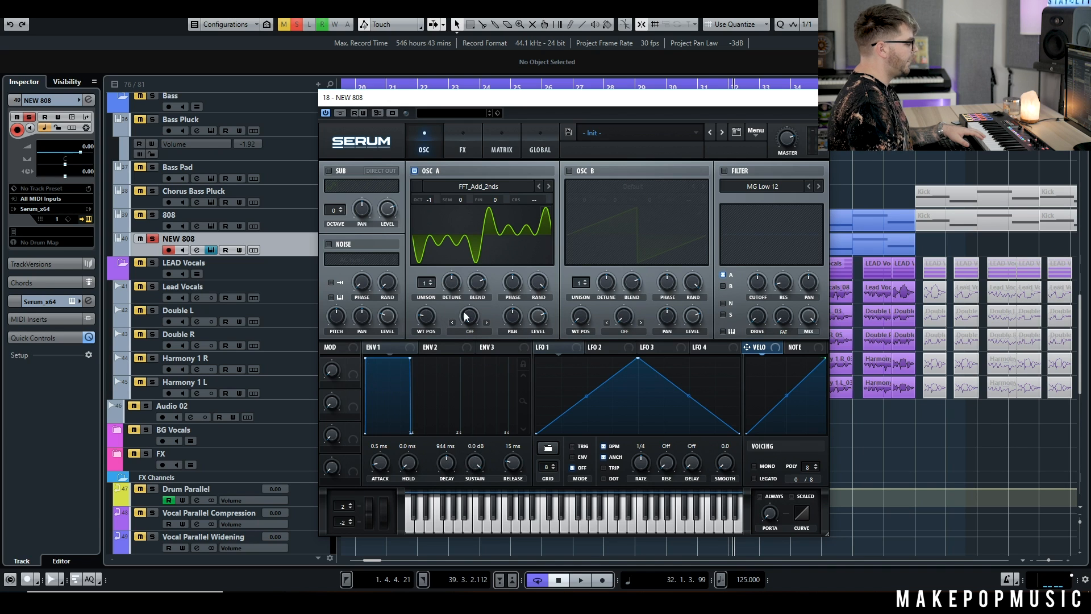
left_click_drag(454, 283, 430, 328)
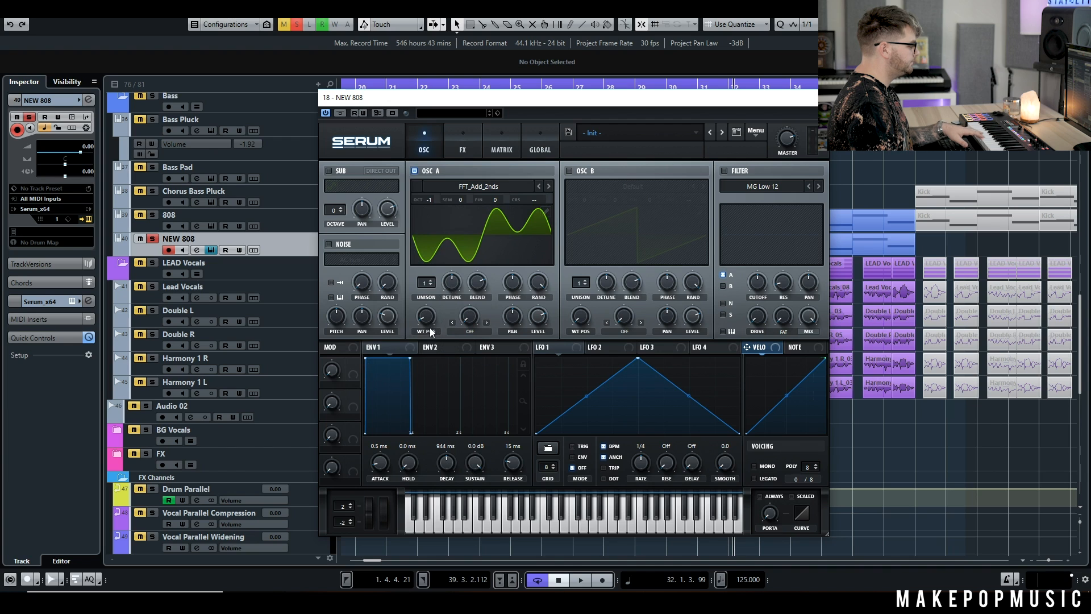
left_click_drag(423, 324, 425, 331)
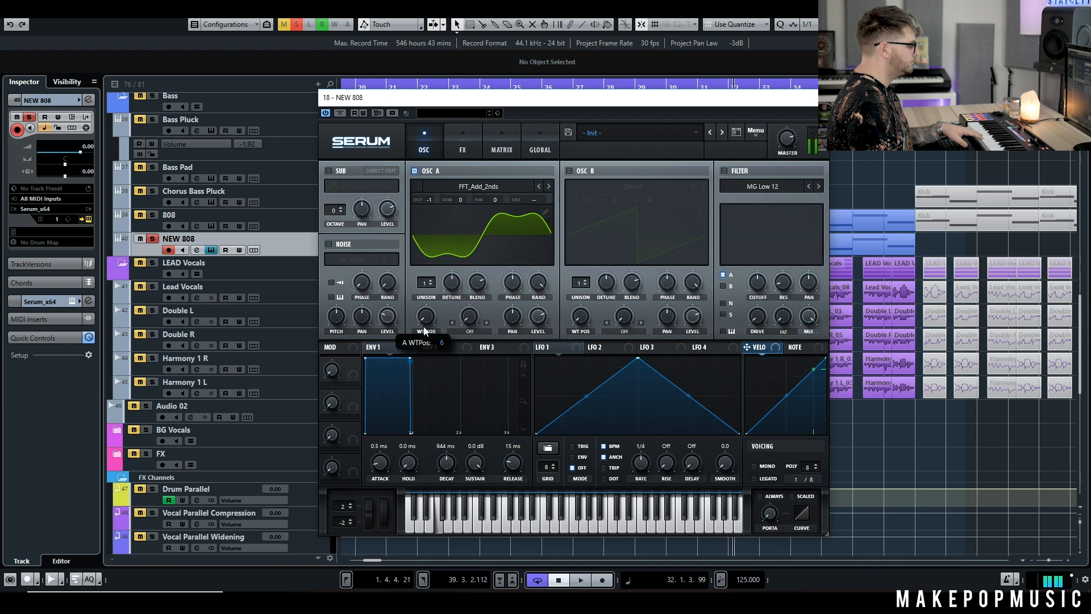
Step: Shape envelope 2 as a short pluck with 103 ms decay, 0% sustain and 0 ms release
left_click(453, 346)
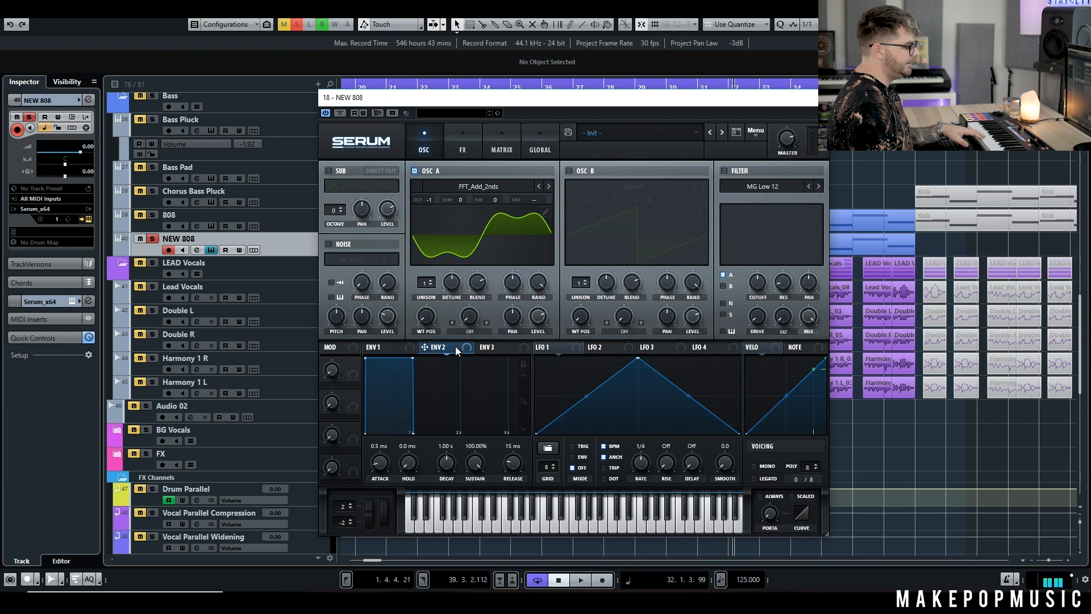
left_click_drag(413, 358, 362, 436)
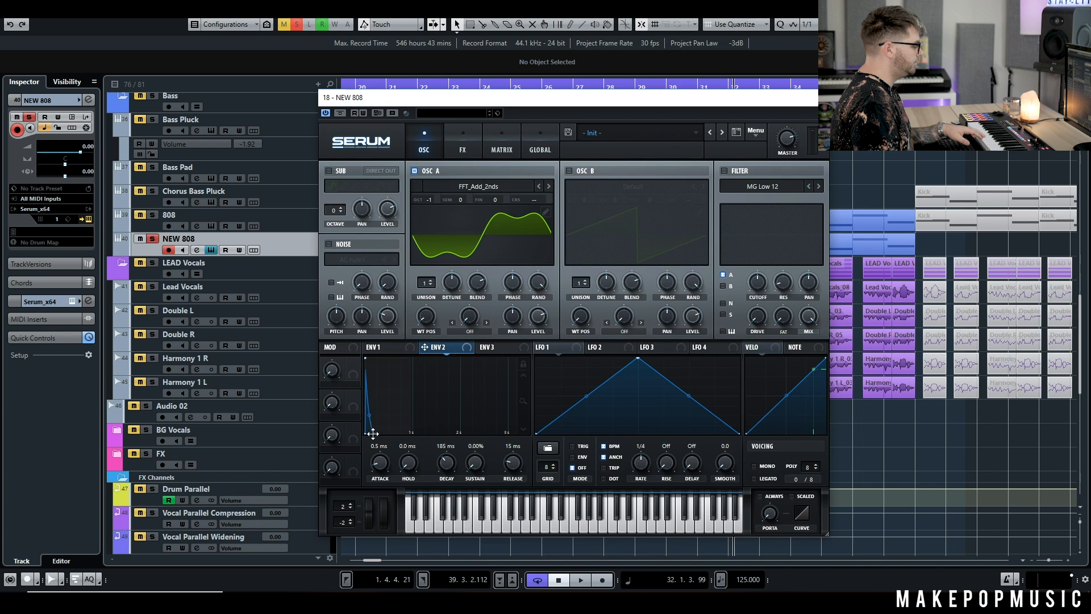
left_click_drag(373, 434, 339, 435)
left_click_drag(474, 462, 479, 405)
left_click_drag(446, 470, 462, 531)
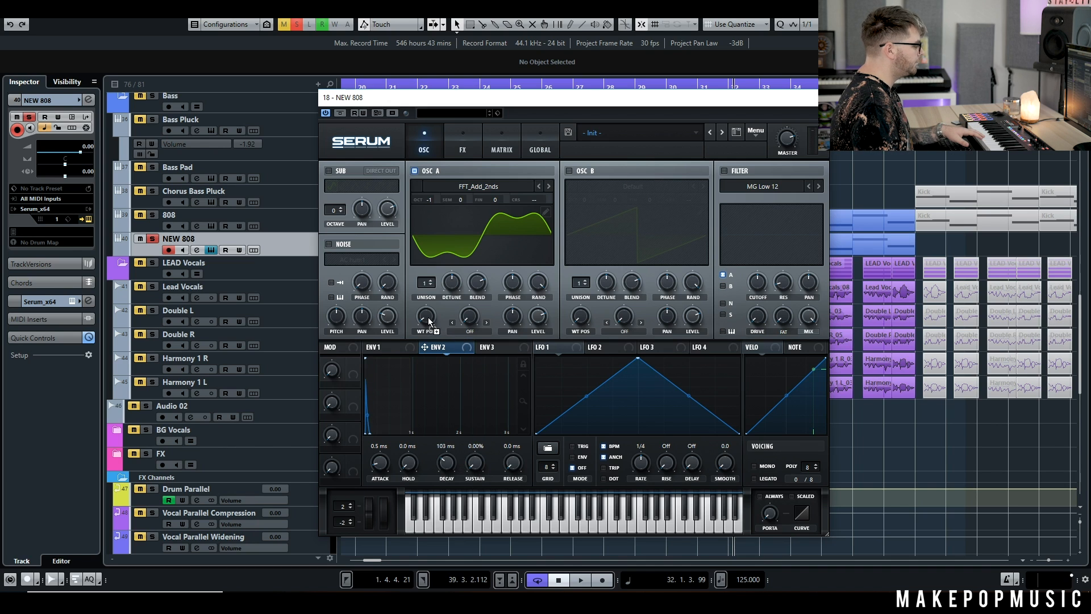
Step: Modulate oscillator A's wavetable position with envelope 2 and set the base position to 7
left_click_drag(418, 310, 415, 314)
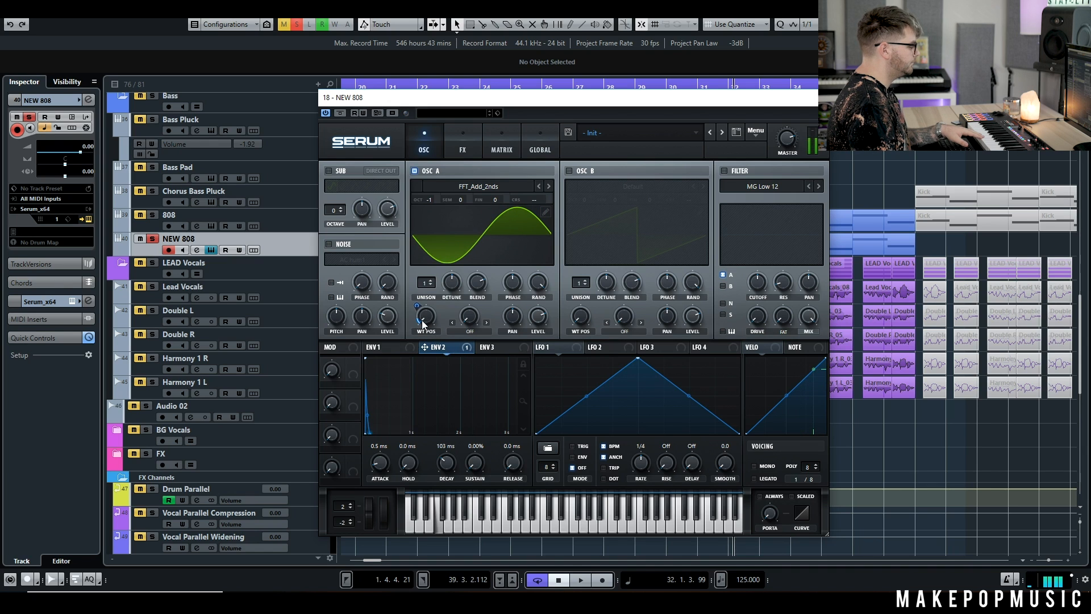
mouse_move(418, 310)
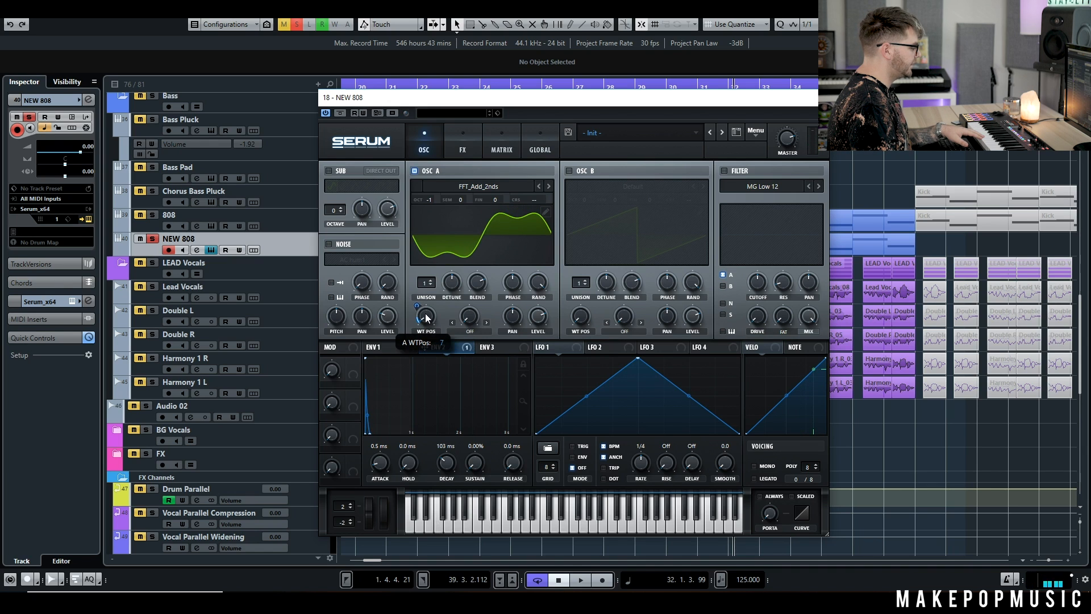
left_click_drag(418, 310, 425, 318)
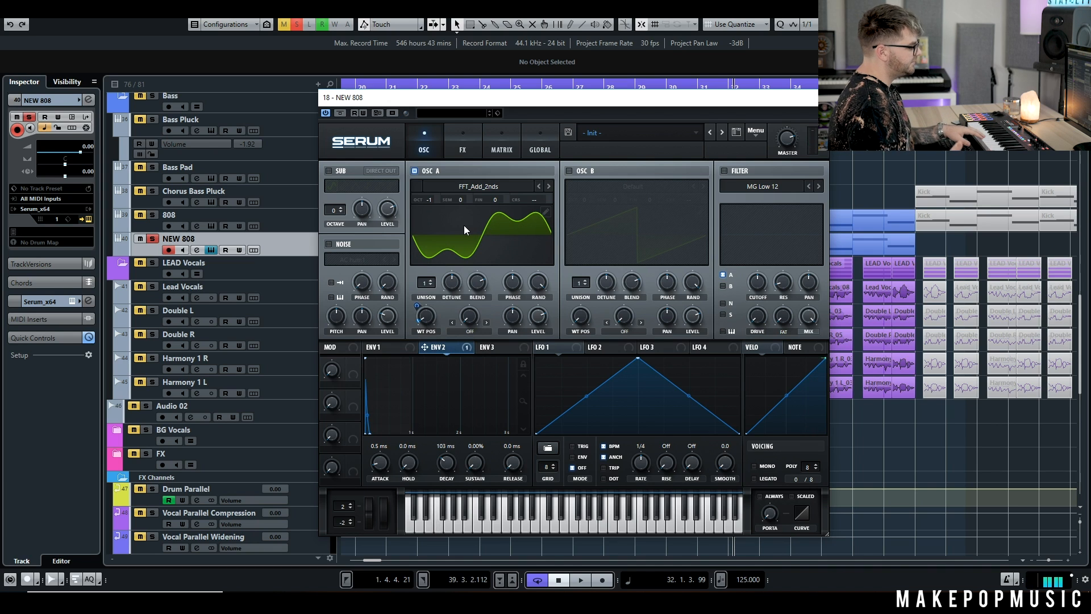
Step: Set envelope 1's decay to 2.49 s and sustain to -73.3 dB, adjusting the decay curve for a long tail
left_click(407, 349)
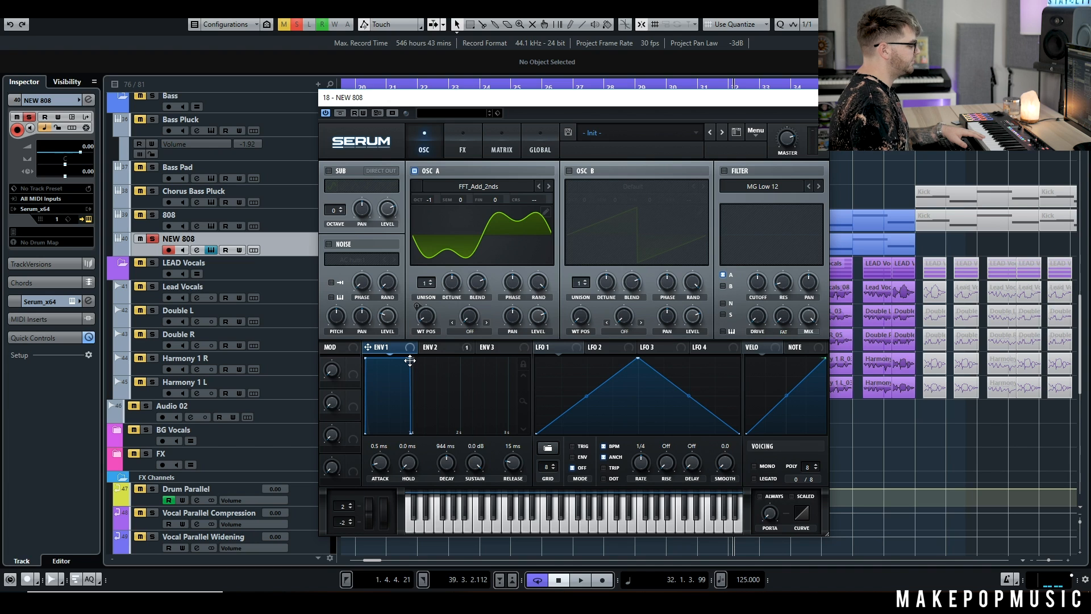
left_click_drag(409, 360, 458, 419)
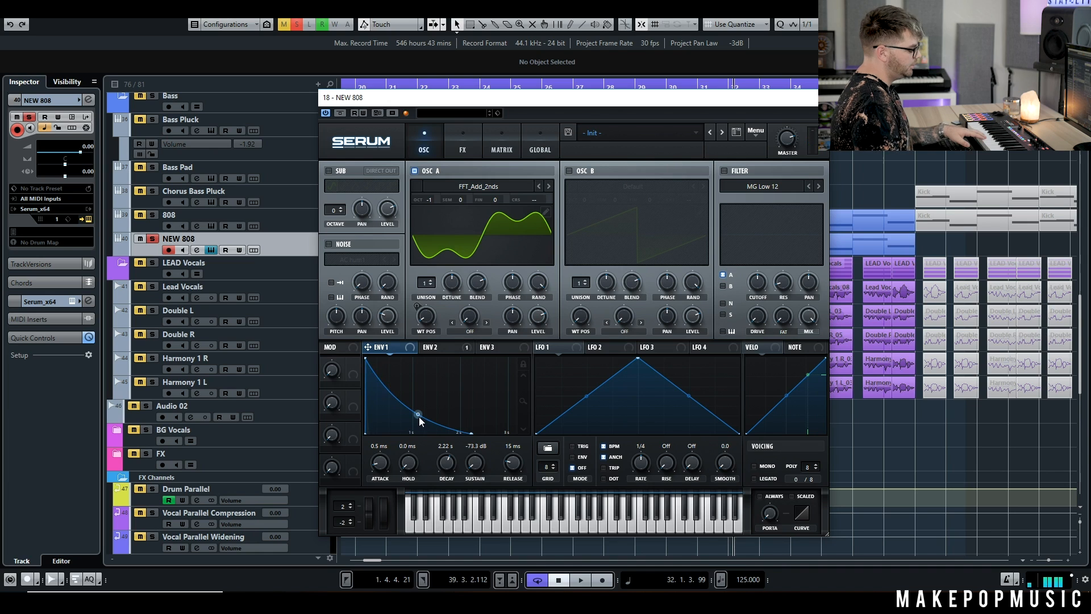
mouse_move(418, 416)
left_mouse_down()
mouse_move(423, 394)
mouse_move(411, 390)
mouse_move(419, 413)
left_mouse_up()
left_click_drag(447, 465, 448, 462)
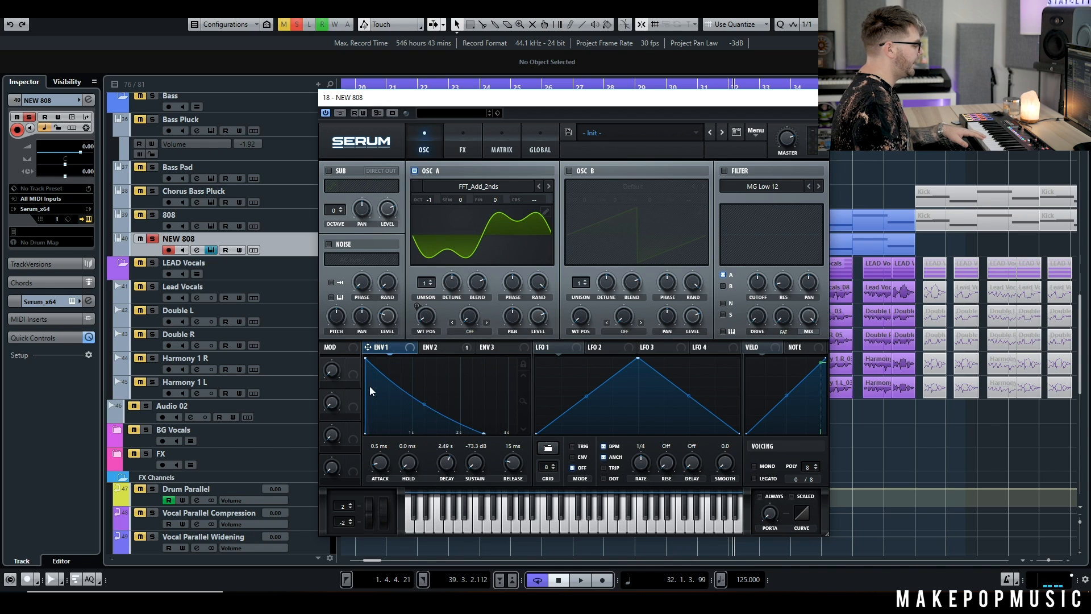
Step: Play the soloed drums from bar 30 alongside the 808 and set Serum's master volume to about 95%
mouse_move(402, 105)
left_mouse_down()
mouse_move(470, 164)
mouse_move(444, 164)
mouse_move(546, 192)
mouse_move(575, 260)
left_mouse_up()
scroll(318, 171, "up", 12)
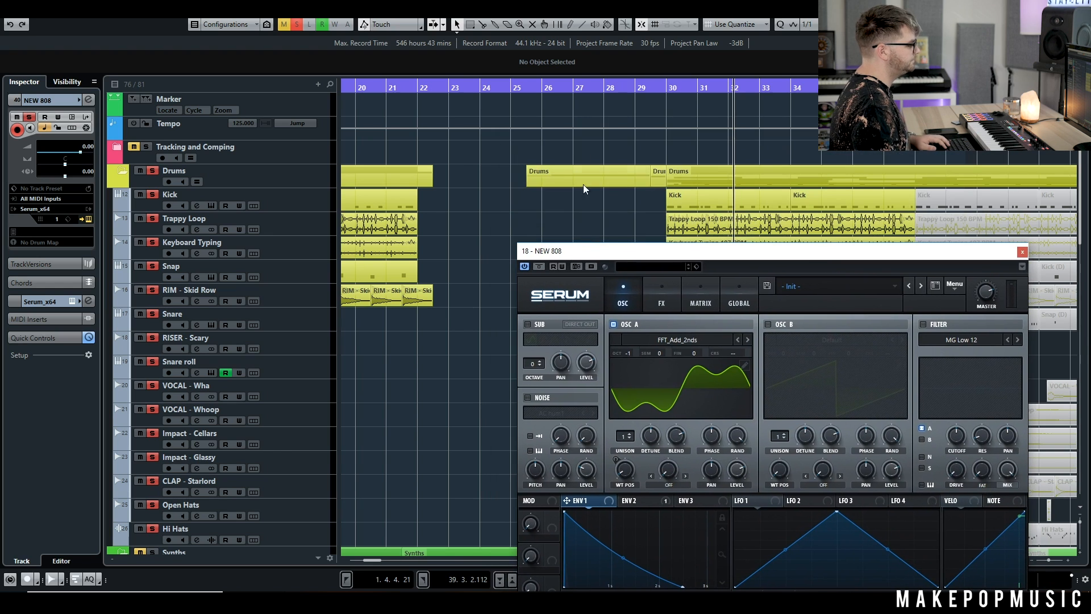
left_click(666, 97)
key("space")
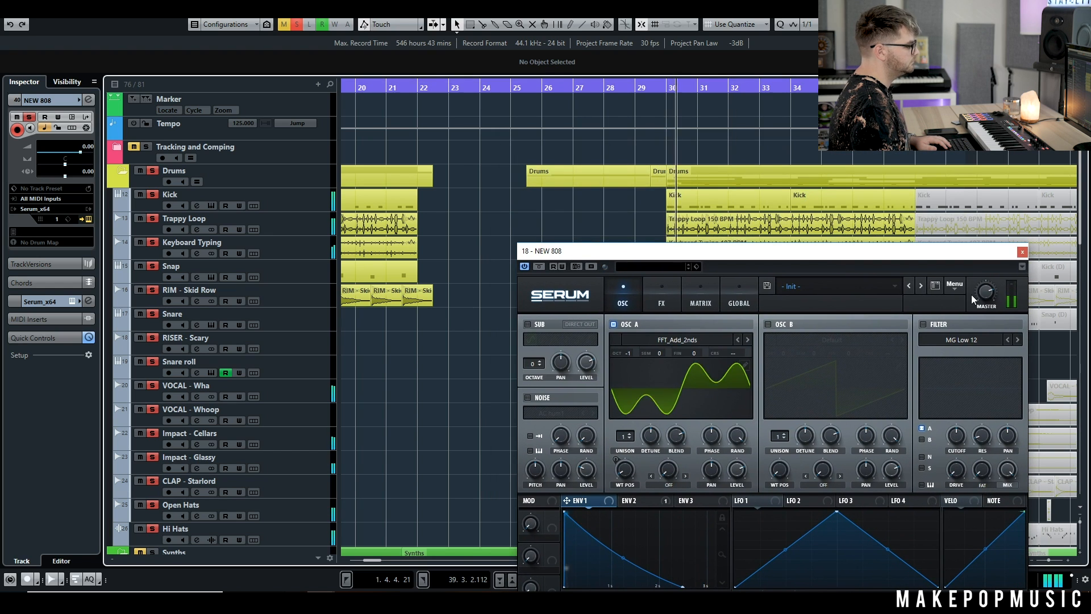
mouse_move(986, 293)
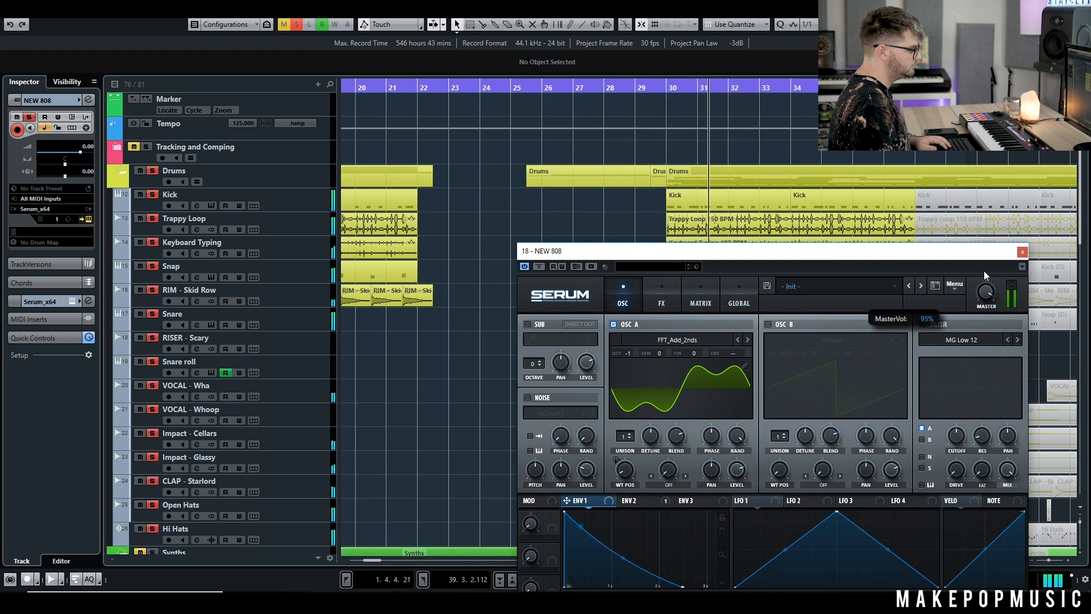
left_click_drag(970, 259, 891, 169)
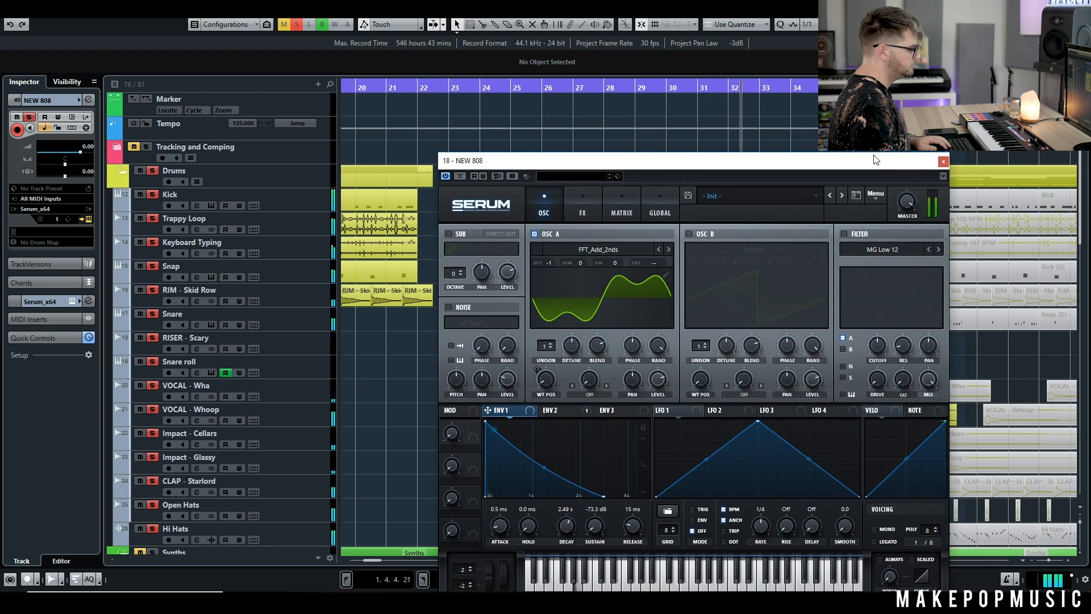
Step: Set envelope 1's attack to 101 ms
scroll(1012, 185, "down", 4)
scroll(1005, 205, "down", 4)
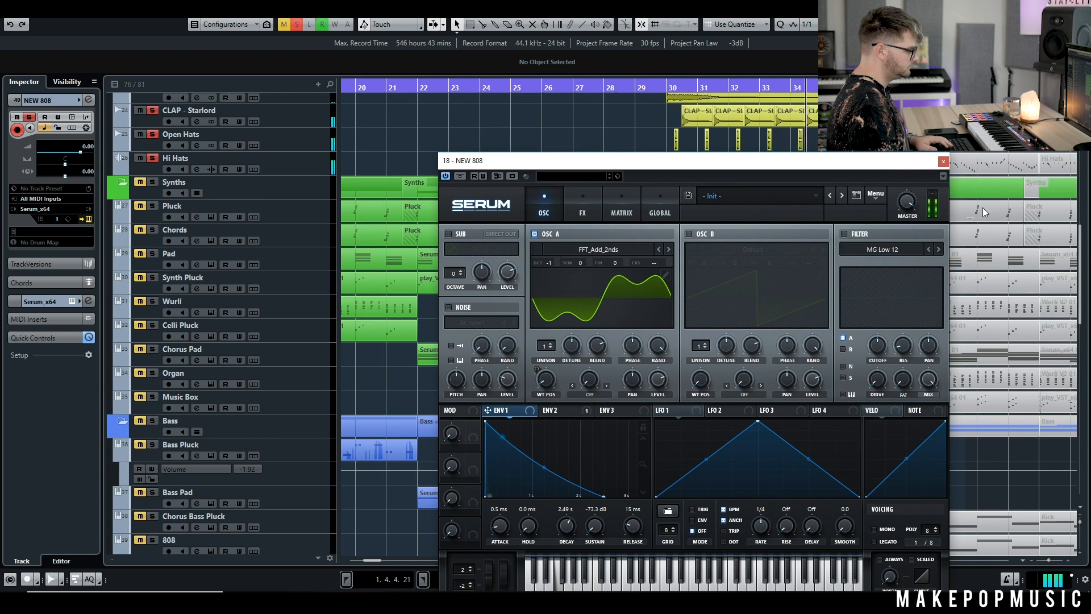
left_click_drag(596, 160, 583, 73)
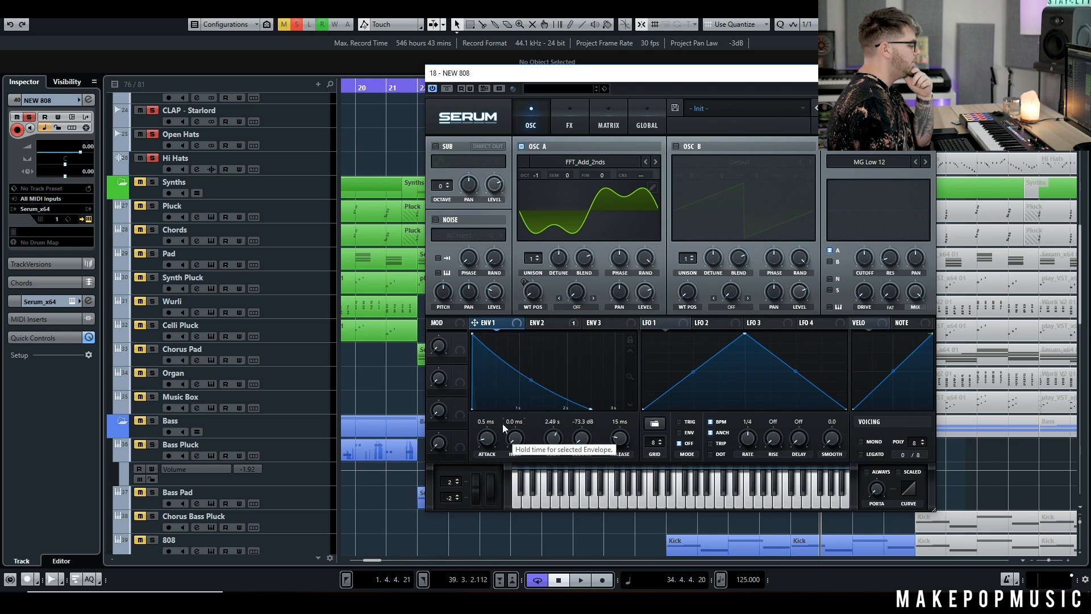
left_click_drag(493, 427, 496, 415)
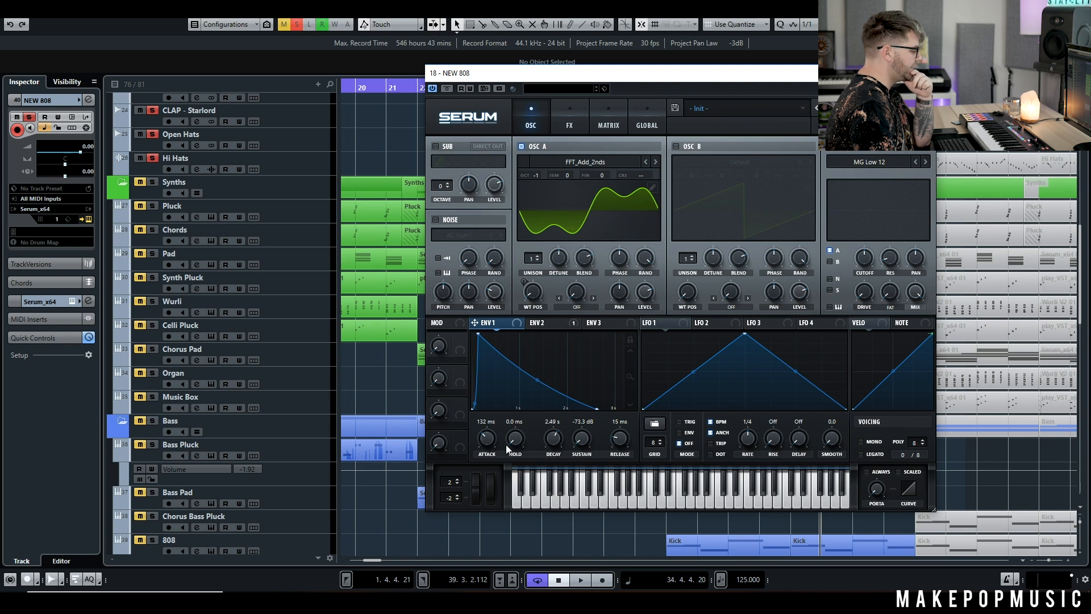
left_click_drag(491, 436, 490, 440)
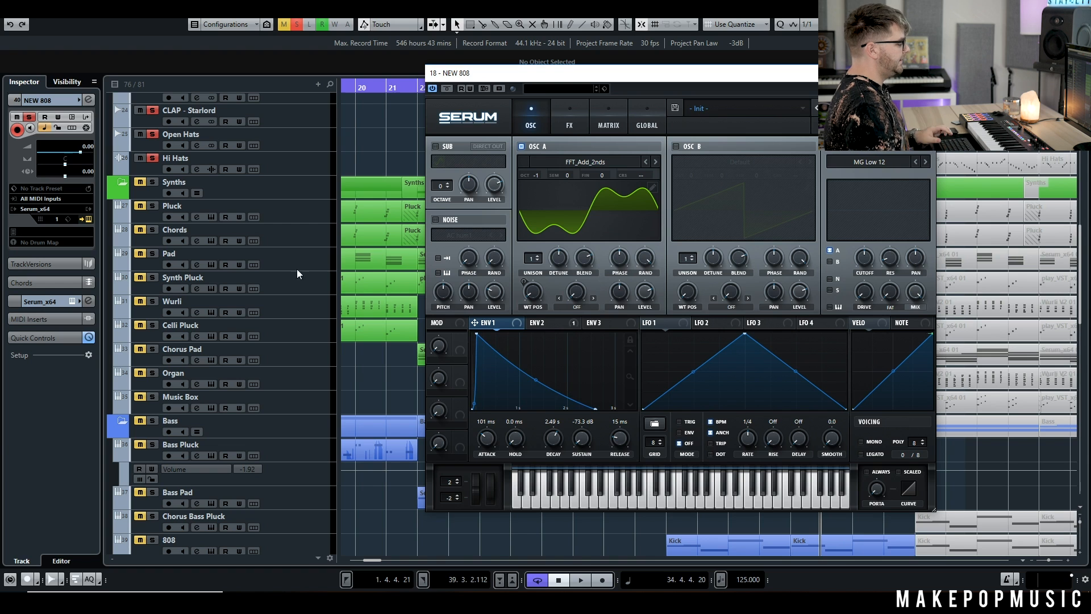
Step: Unsolo the Drums folder, solo the Kick track and play the song together with the NEW 808 track
scroll(355, 155, "up", 10)
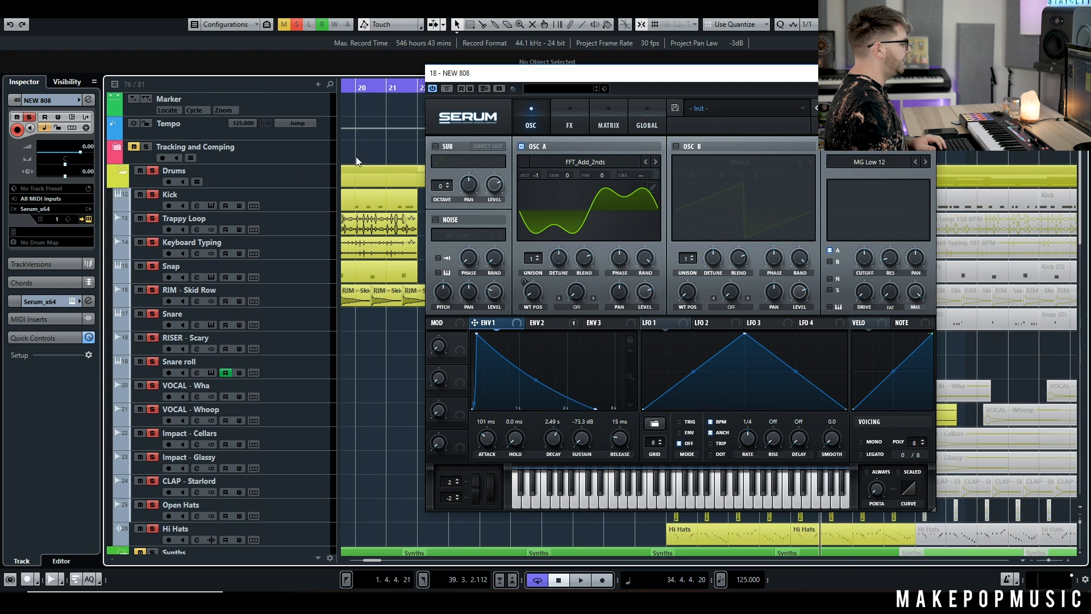
left_click(152, 171)
scroll(371, 347, "down", 15)
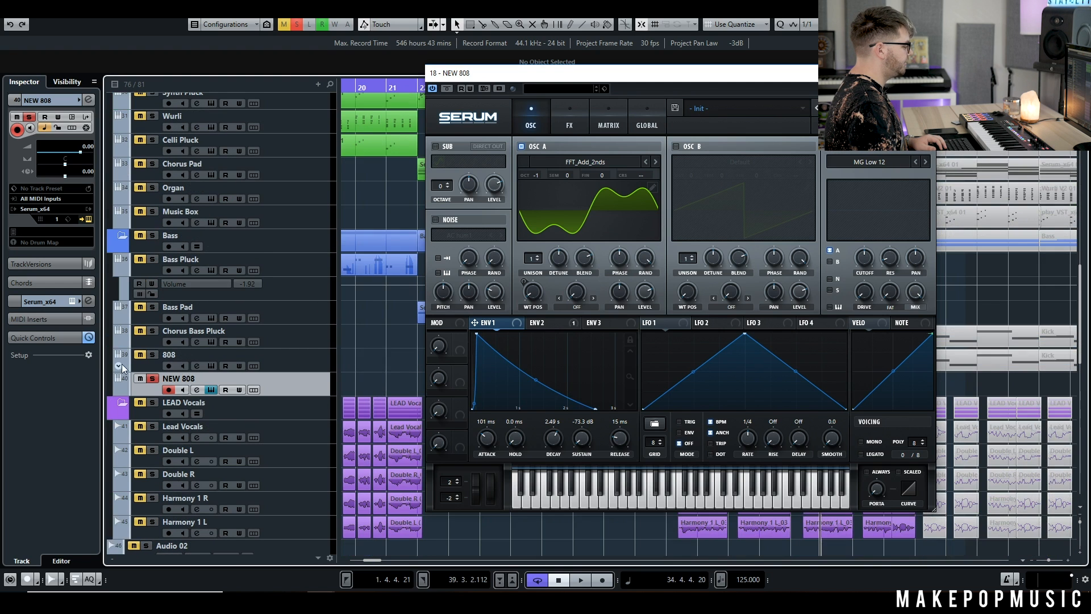
left_click_drag(523, 76, 537, 252)
key("space")
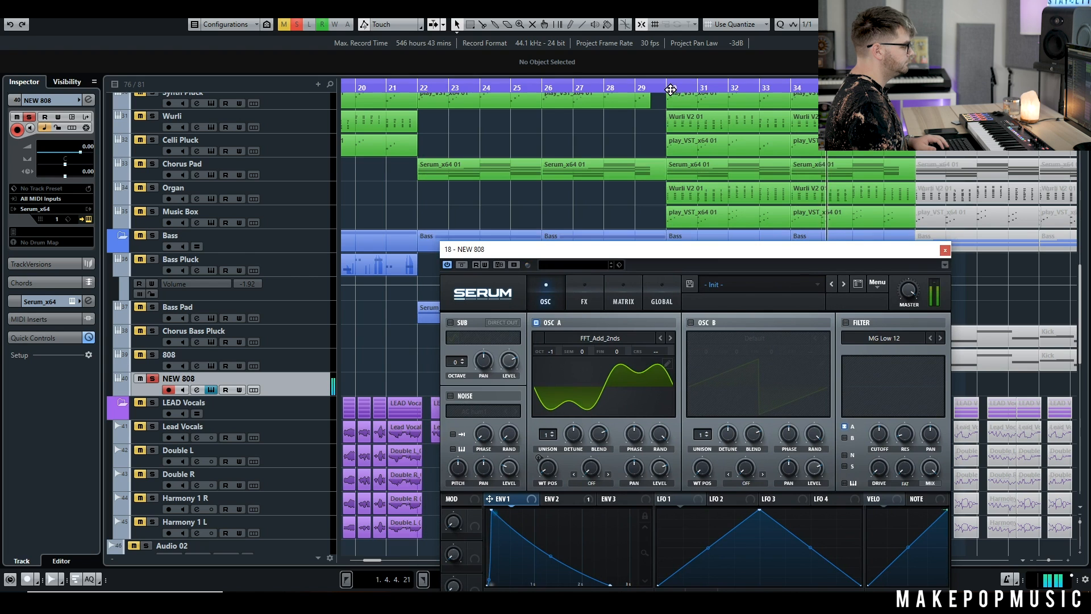
scroll(304, 196, "up", 15)
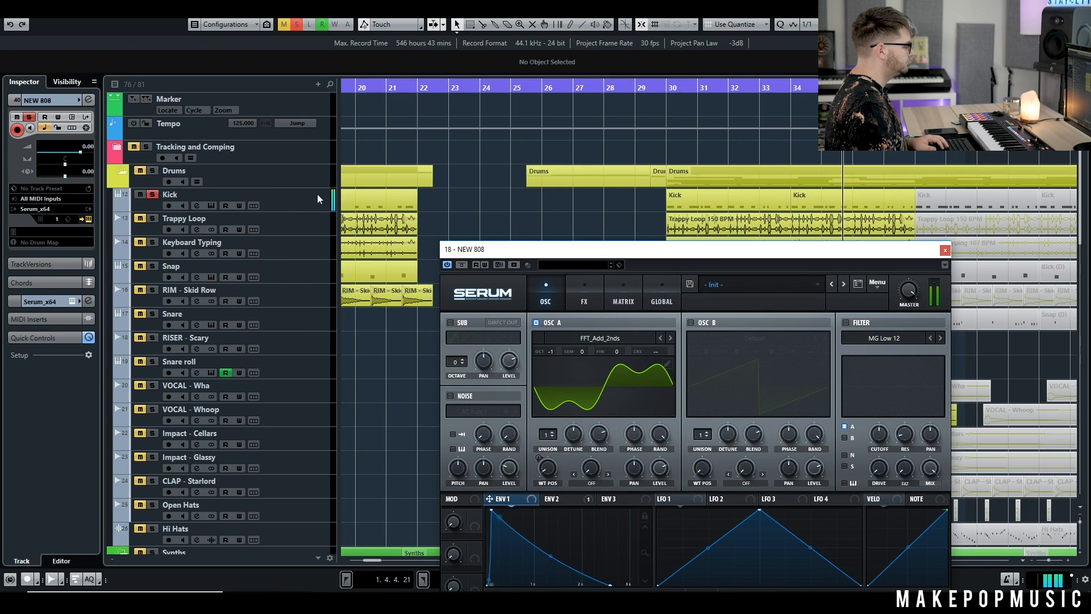
left_click(153, 195)
Step: Set envelope 1's attack to 151 ms and play the arrangement from shortly before bar 30
left_click_drag(529, 245, 516, 146)
mouse_move(496, 507)
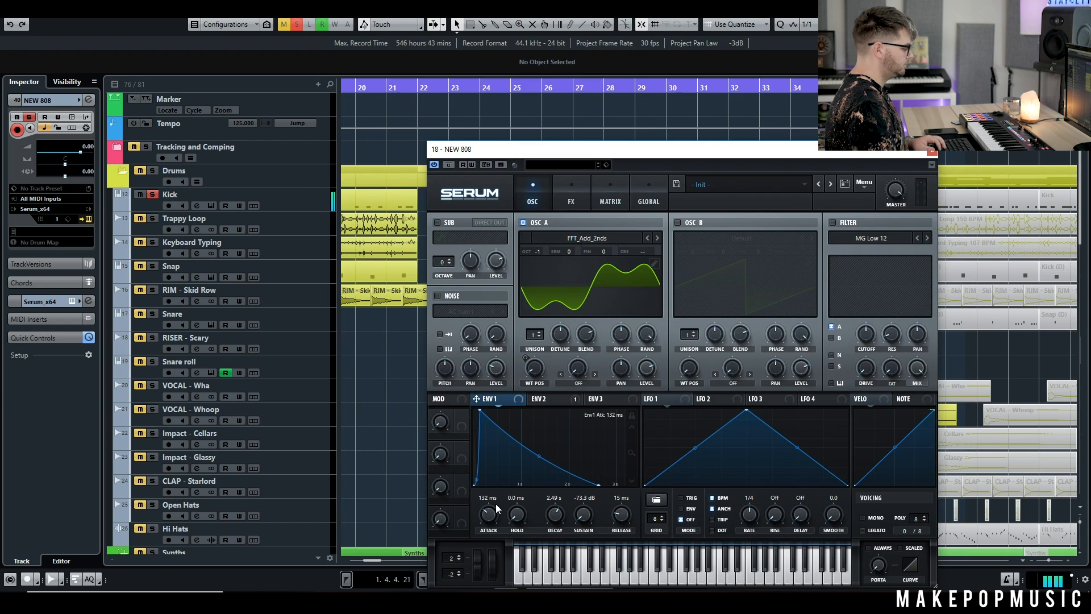
left_click_drag(495, 511, 496, 505)
left_click(649, 93)
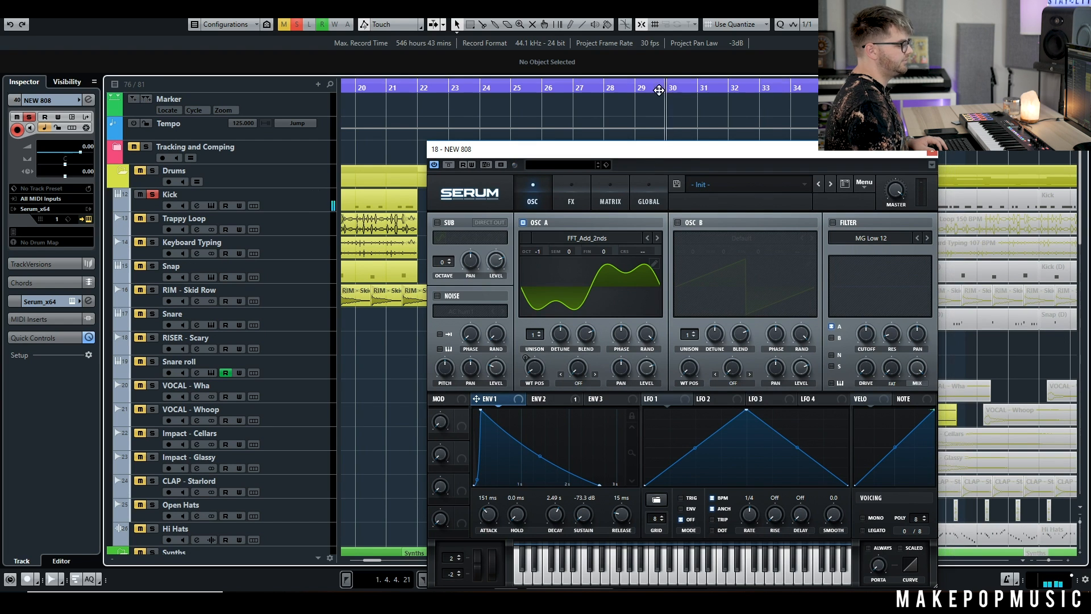
Step: Try slower envelope 1 attack times such as 245 ms and 171 ms during playback, return to 151 ms and close Serum
left_click_drag(687, 149, 477, 99)
mouse_move(277, 469)
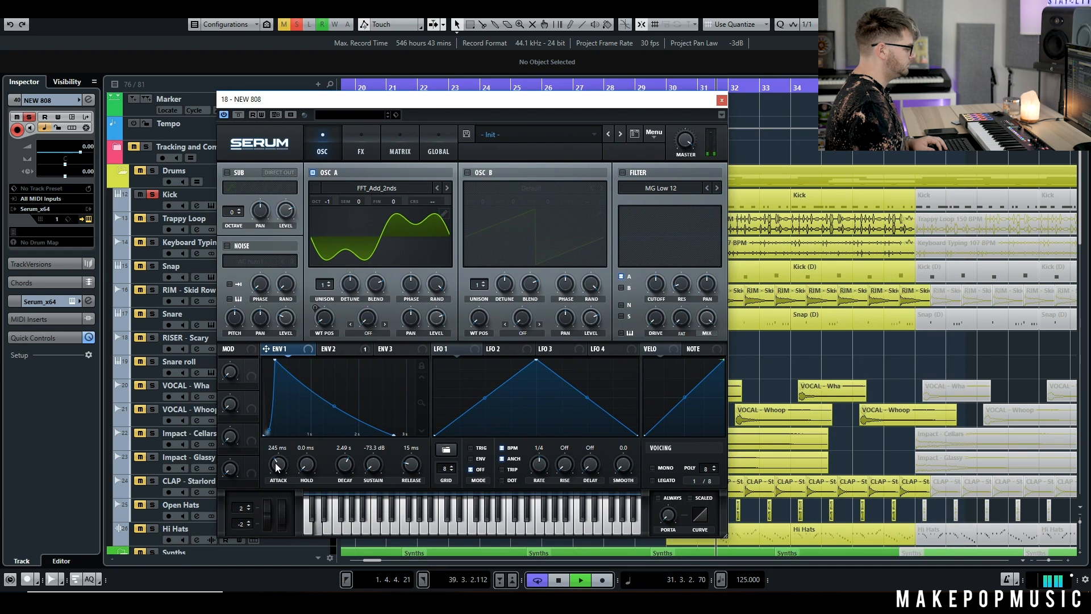
scroll(276, 469, "up", 2)
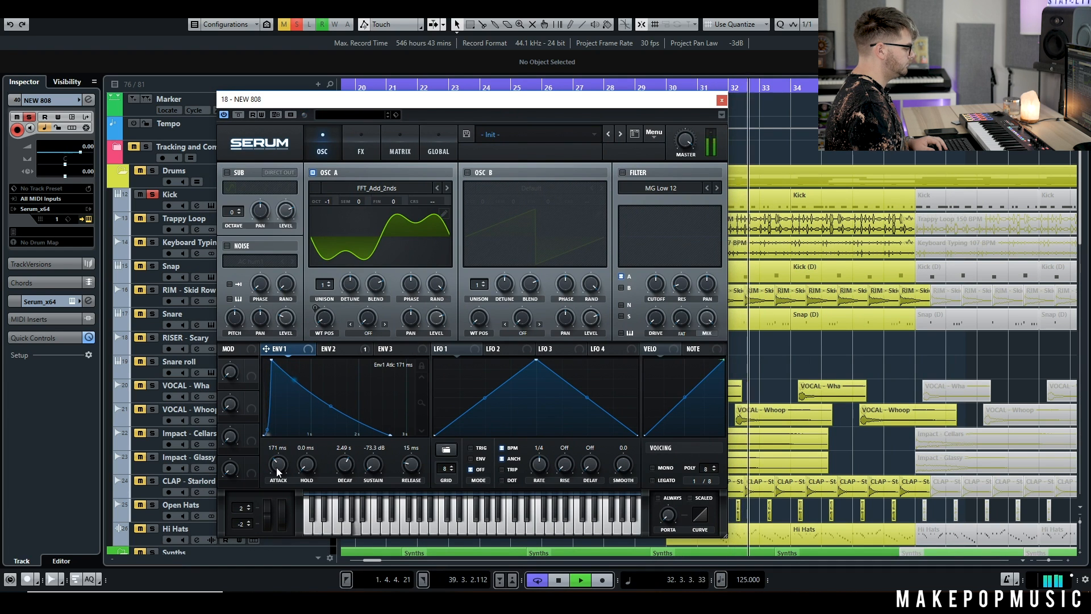
key("space")
scroll(282, 462, "down", 2)
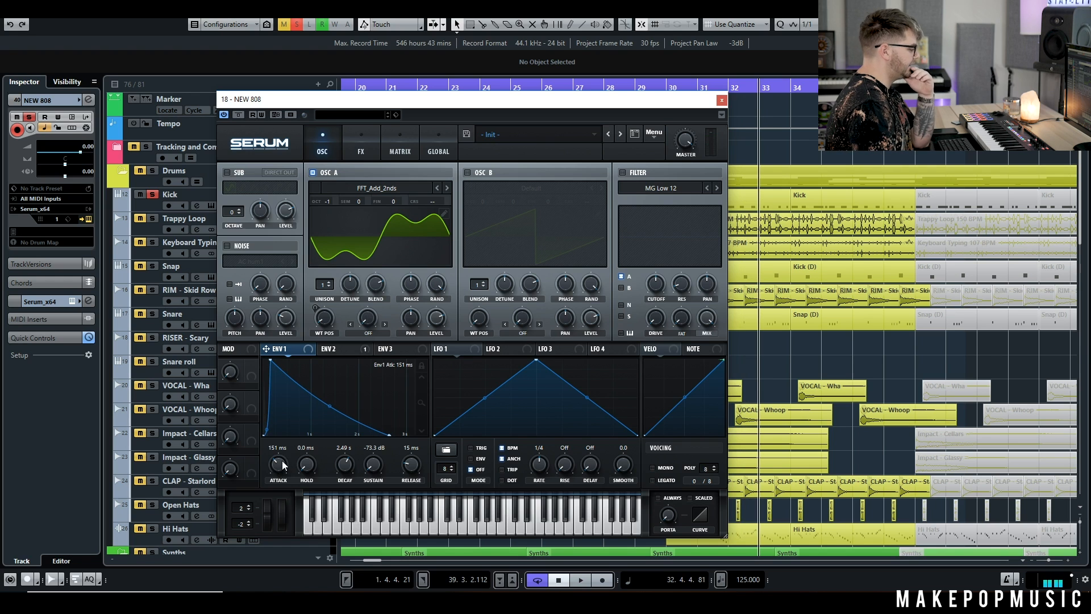
left_click(722, 101)
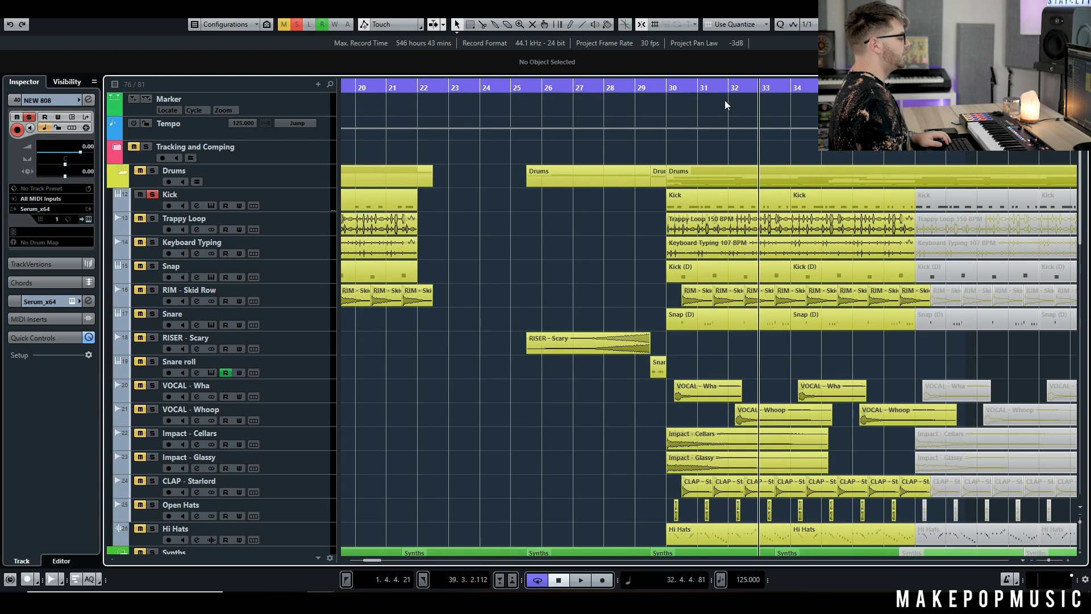
Step: Reopen Serum from the NEW 808 track and enable its Compressor effect
scroll(557, 241, "down", 2, "ctrl")
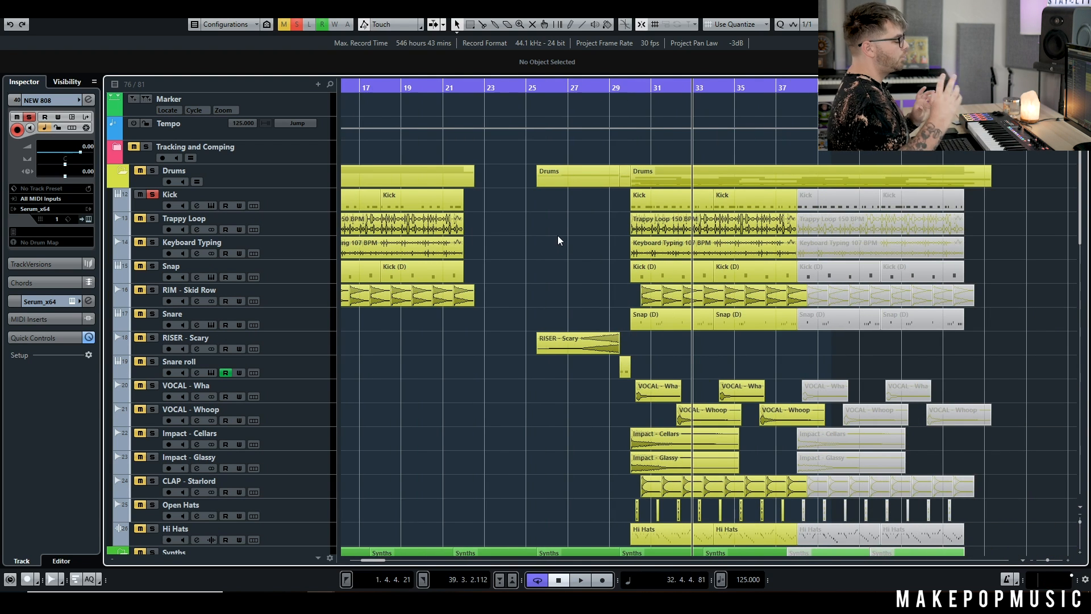
scroll(582, 254, "down", 10)
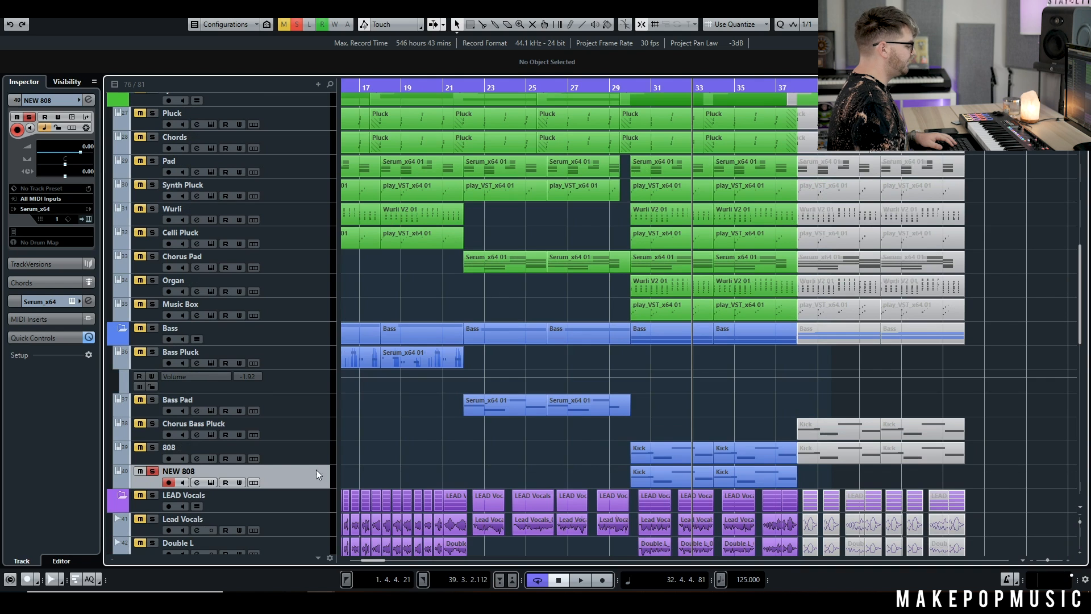
left_click(200, 482)
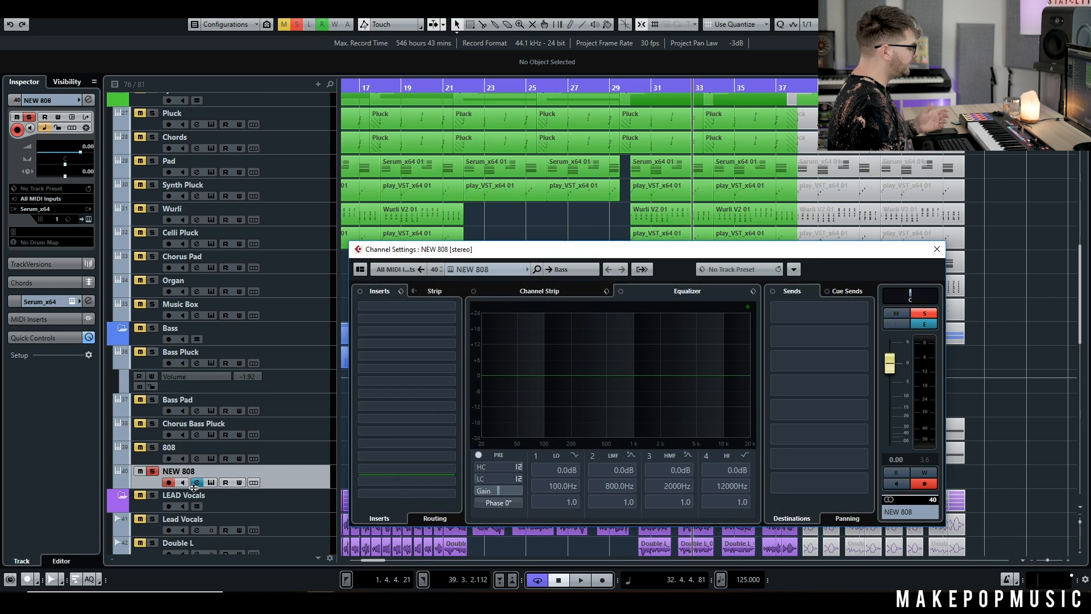
left_click(198, 483)
left_click(211, 483)
left_click(349, 137)
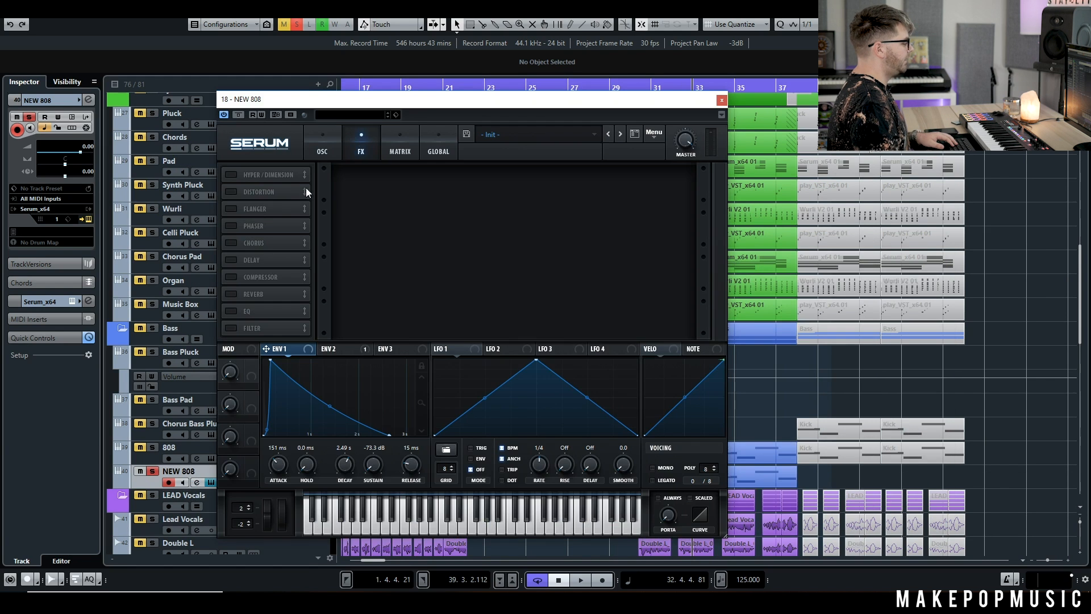
left_click(237, 275)
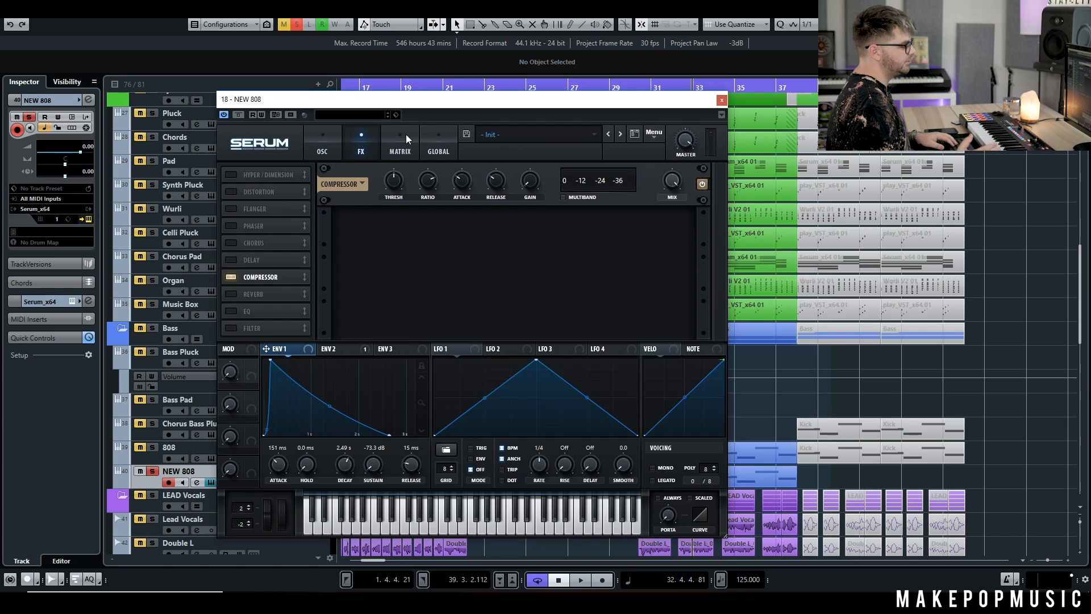
Step: Adjust the compressor's threshold while playing the 808 with the kick from bar 30
mouse_move(402, 178)
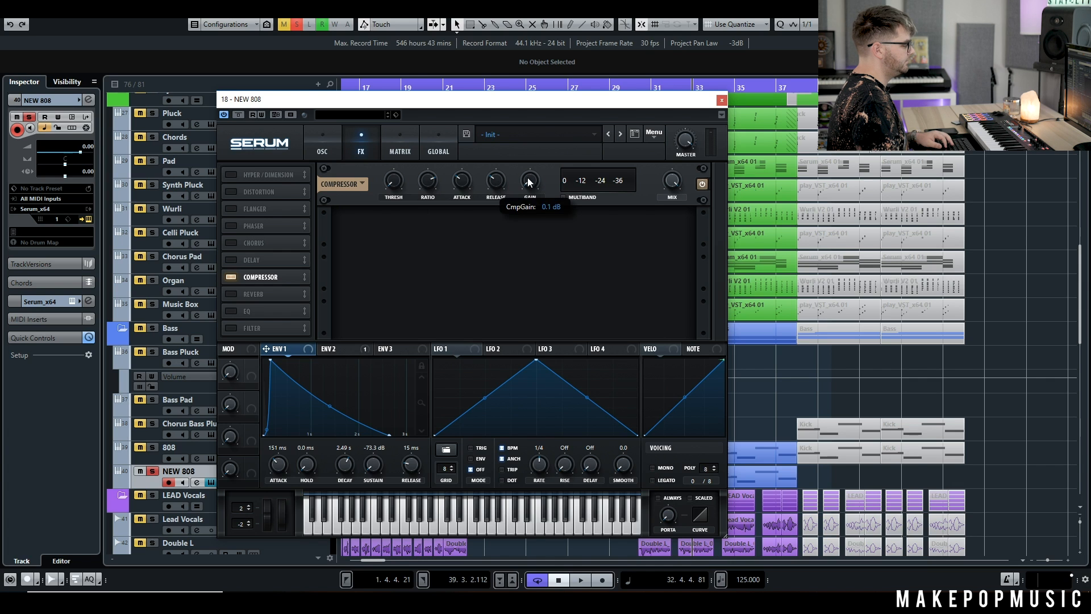
left_click_drag(530, 155, 621, 184)
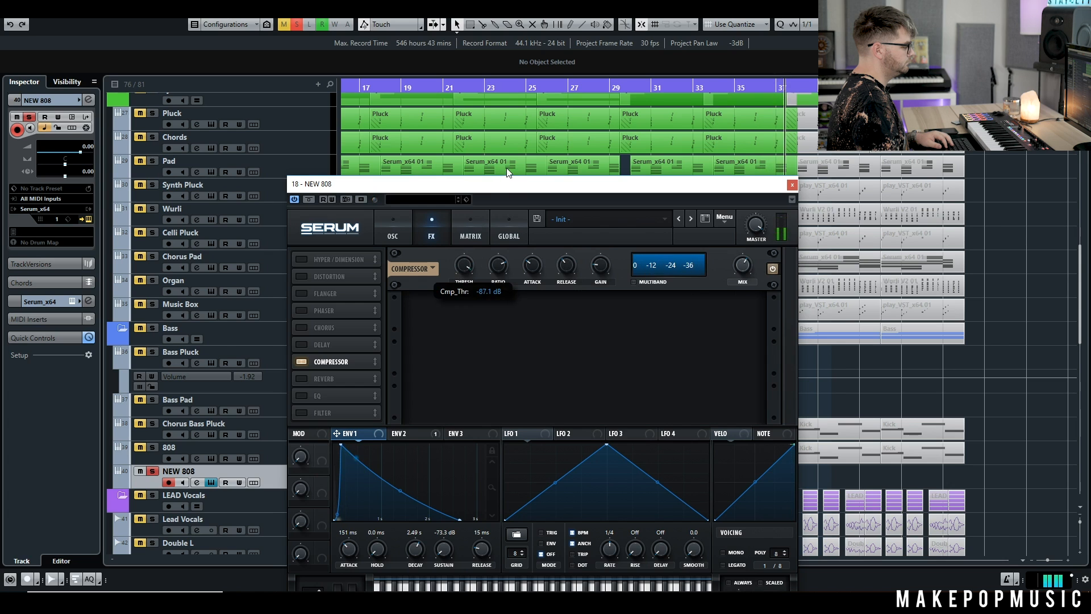
left_click(629, 95)
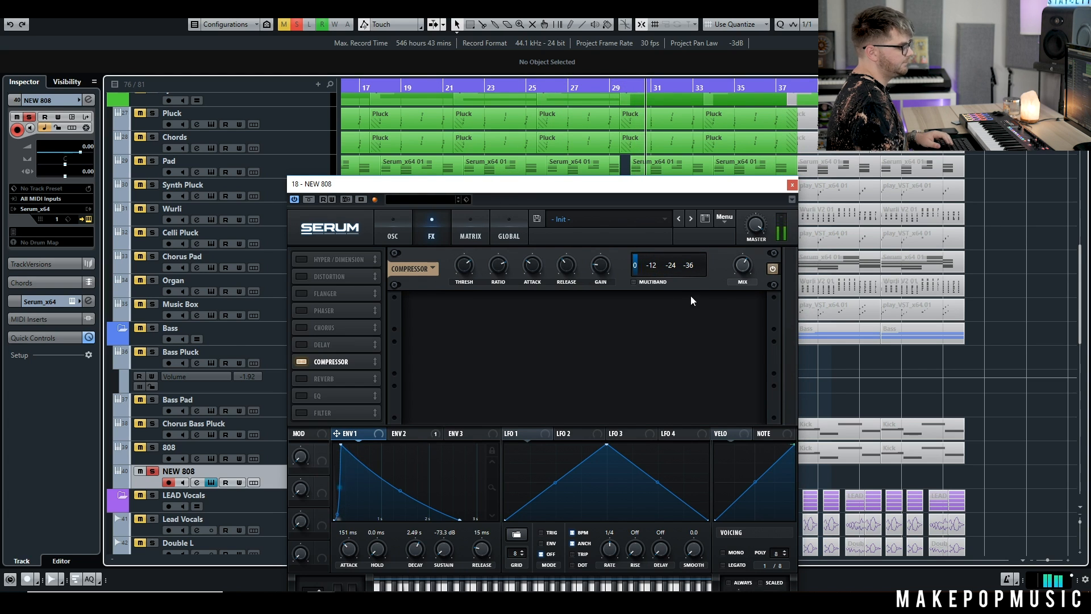
key("space")
left_click_drag(597, 182, 595, 122)
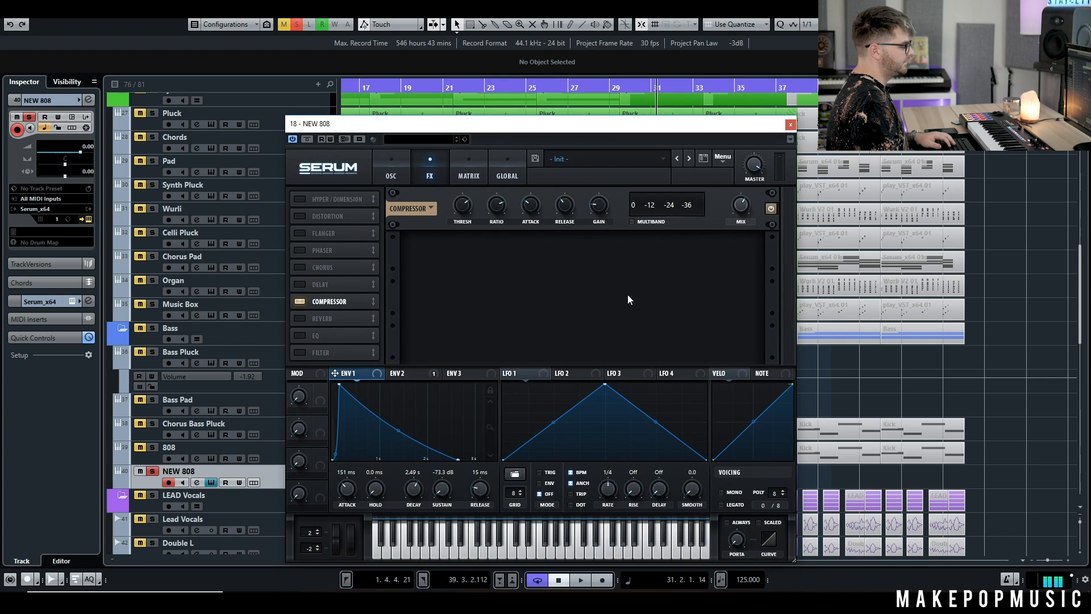
Step: Adjust the compressor's mix and raise its gain to about 8.3 dB while the 808 and kick play
mouse_move(744, 208)
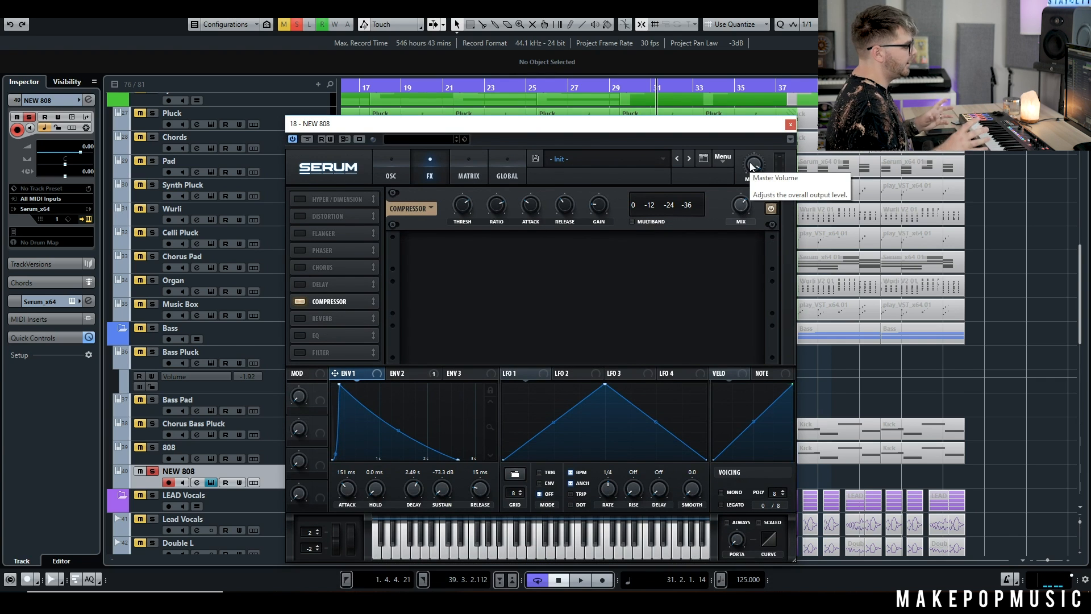
key("space")
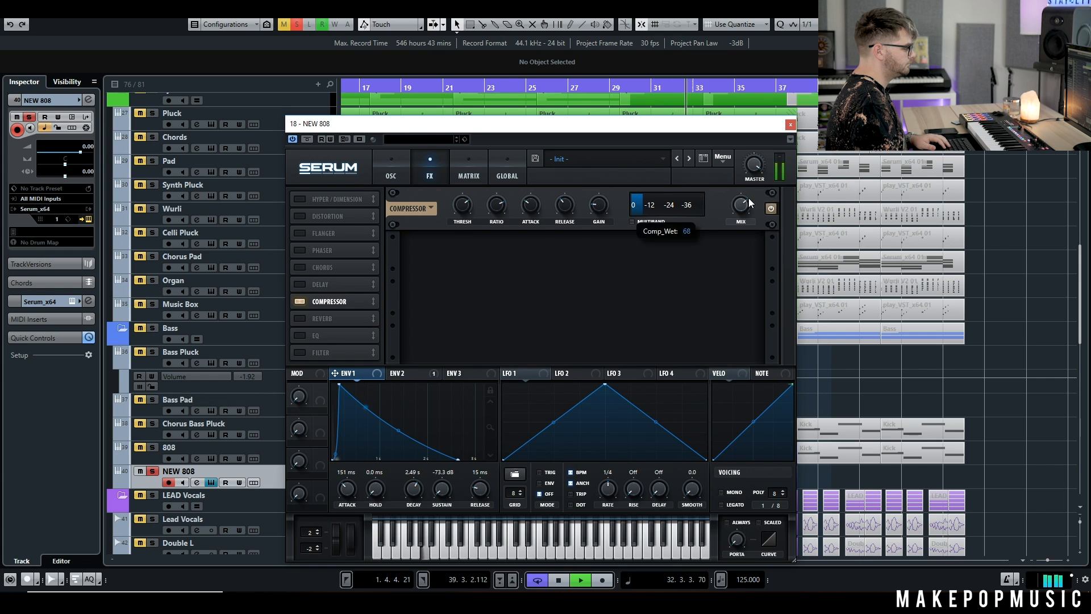
mouse_move(602, 203)
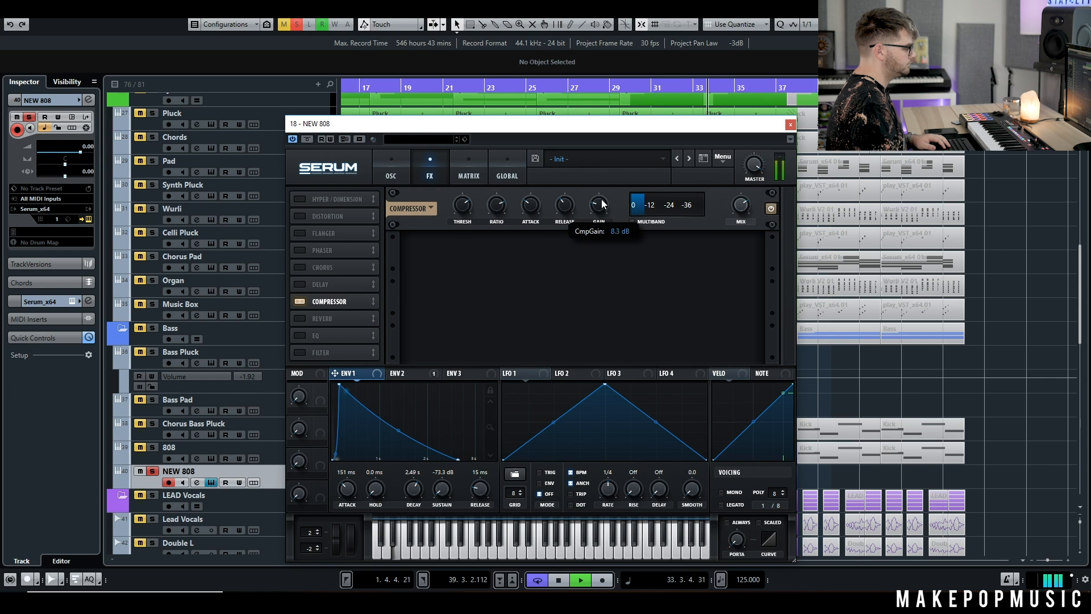
scroll(205, 151, "up", 10)
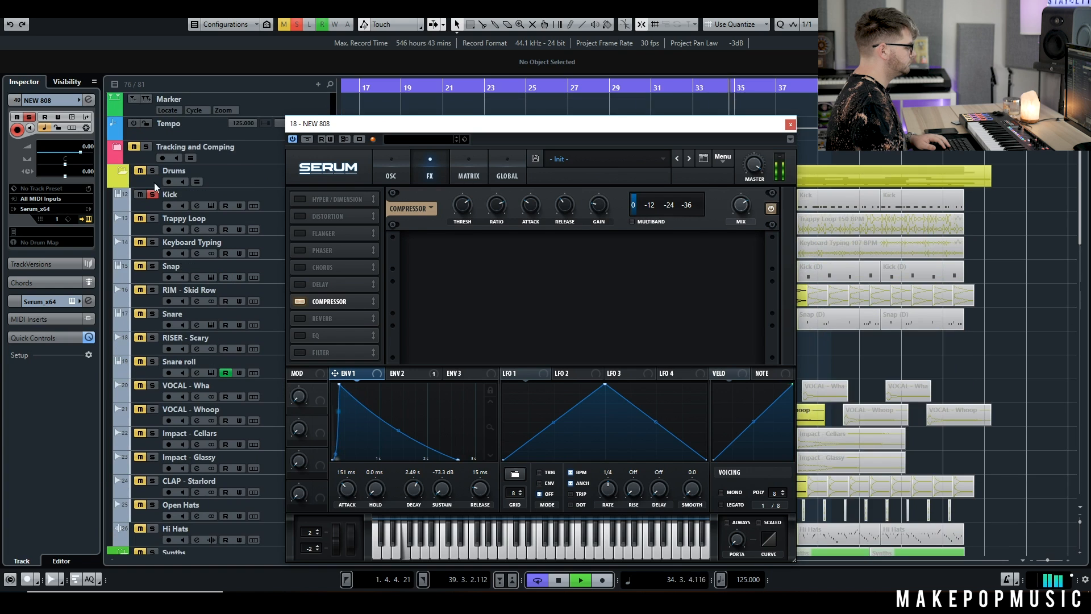
scroll(993, 253, "down", 5)
scroll(993, 253, "down", 4)
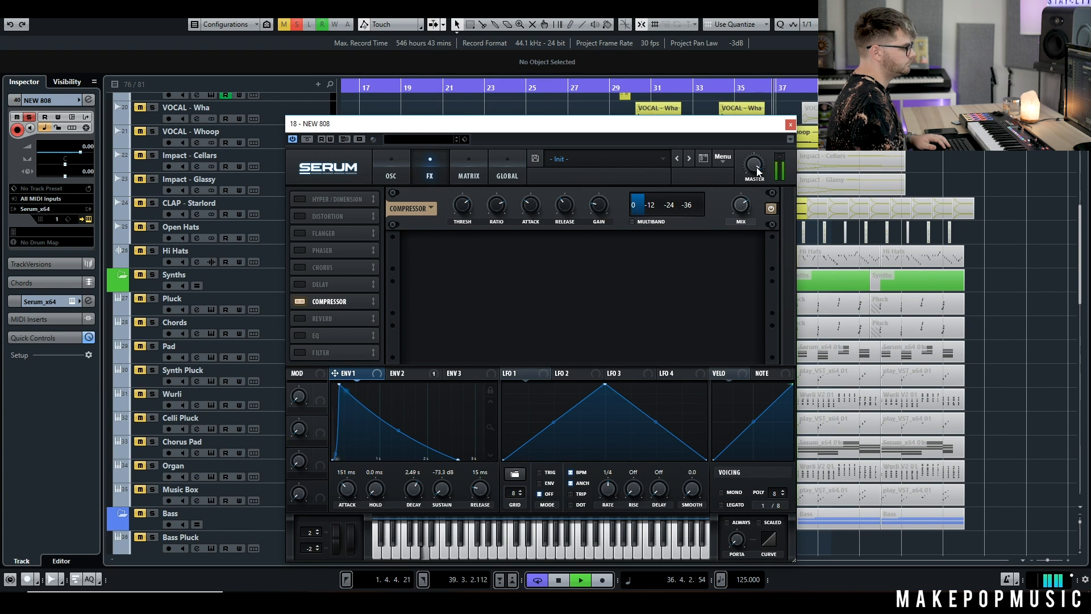
key("space")
Step: Close Serum and load FabFilter Saturn into the first insert slot of the NEW 808 channel
left_click(791, 125)
scroll(737, 182, "down", 10)
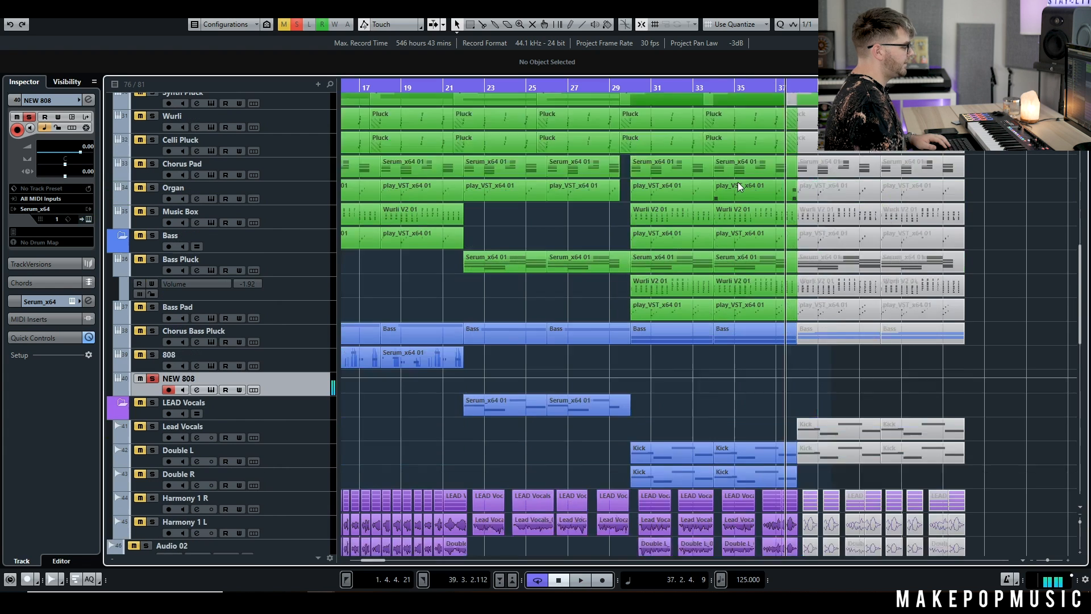
left_click(198, 390)
left_click(399, 305)
type("saturn")
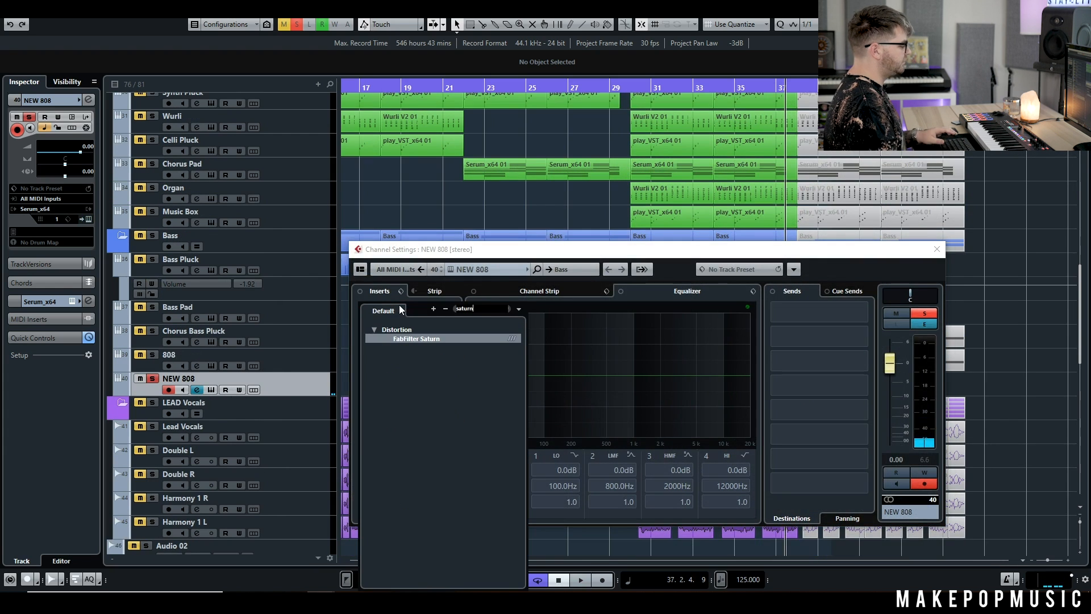
left_click(424, 341)
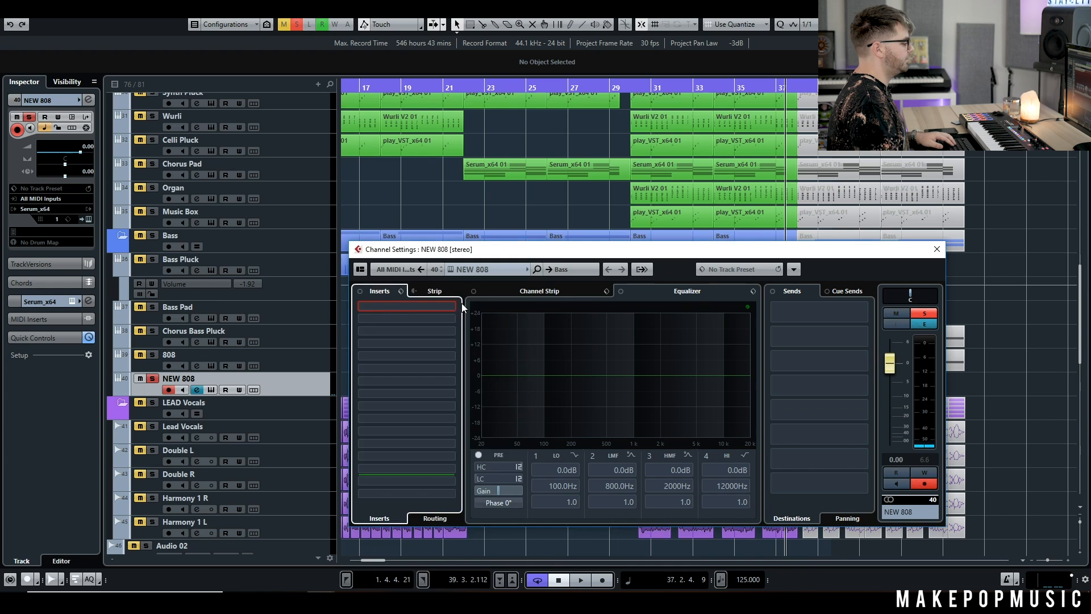
Step: Set Saturn's drive to about 57% and overall mix to 30%, and raise the two middle tone bands slightly
left_click_drag(365, 284, 367, 263)
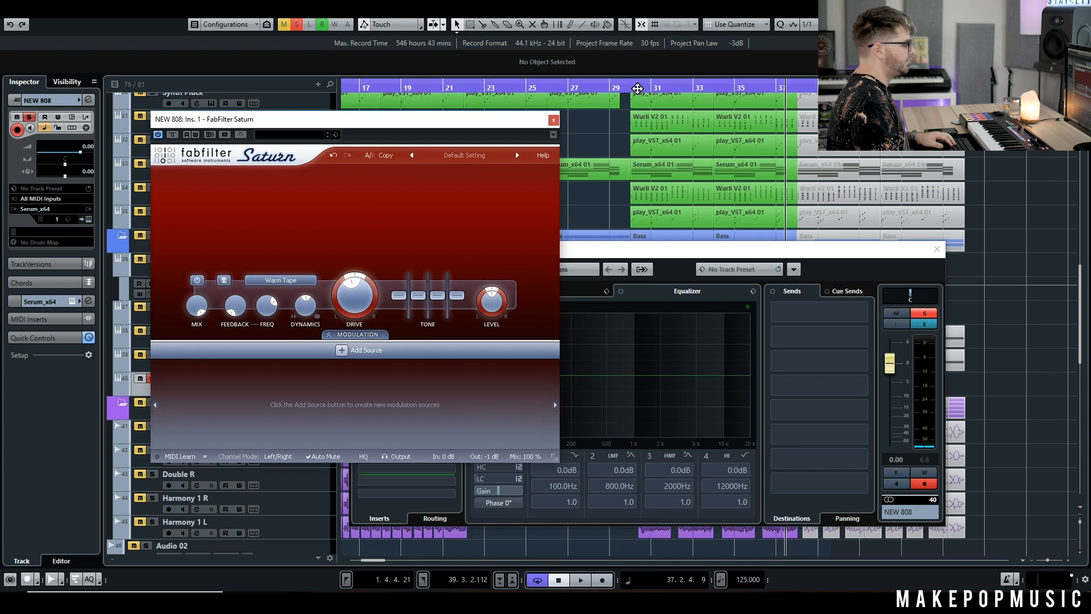
left_click(629, 89)
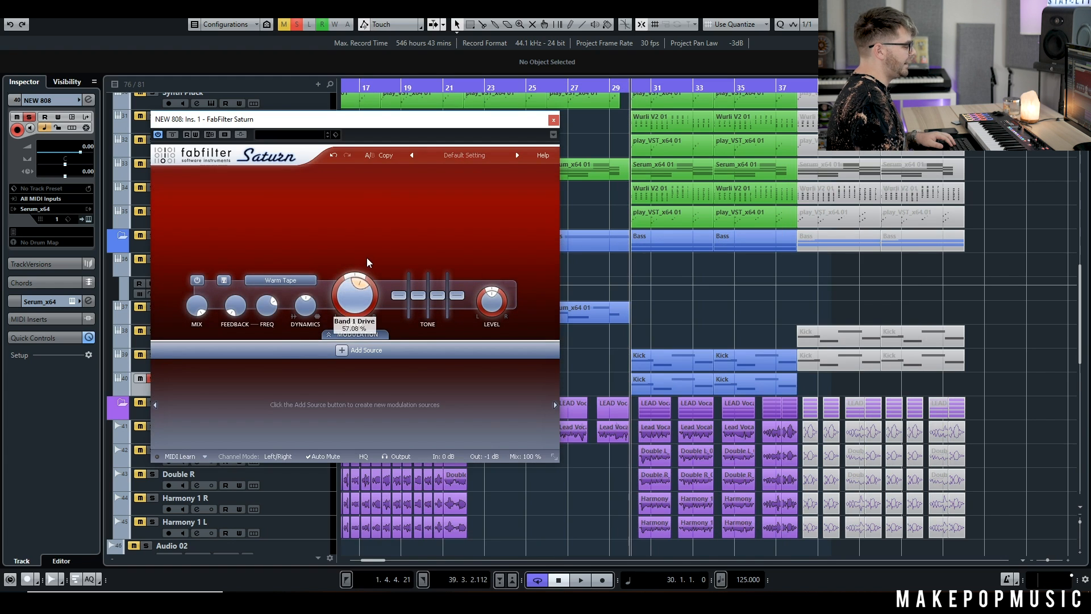
left_click_drag(525, 456, 506, 534)
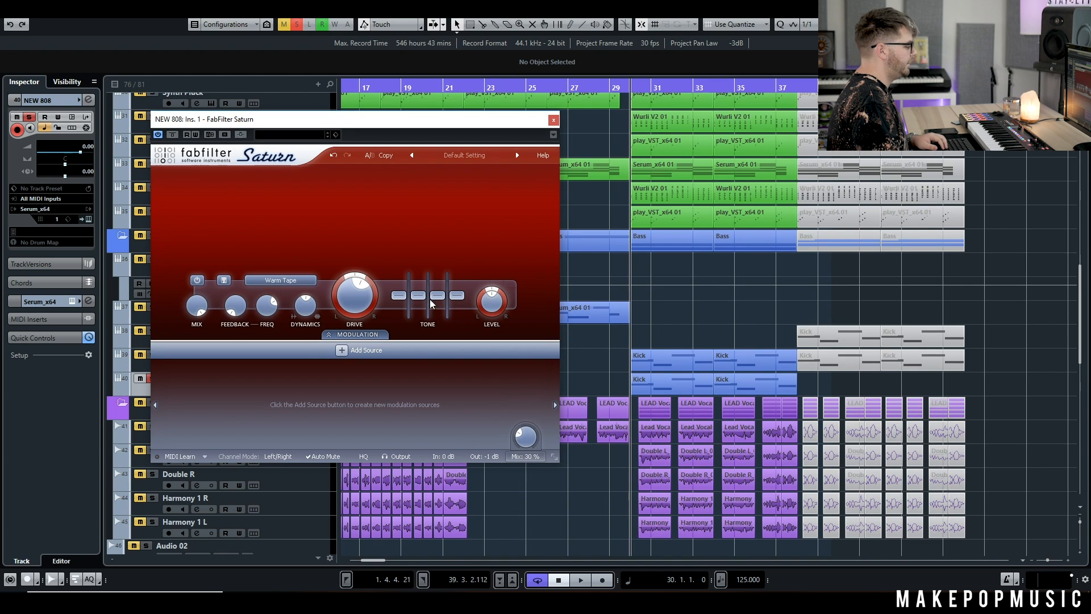
left_click_drag(437, 296, 425, 293)
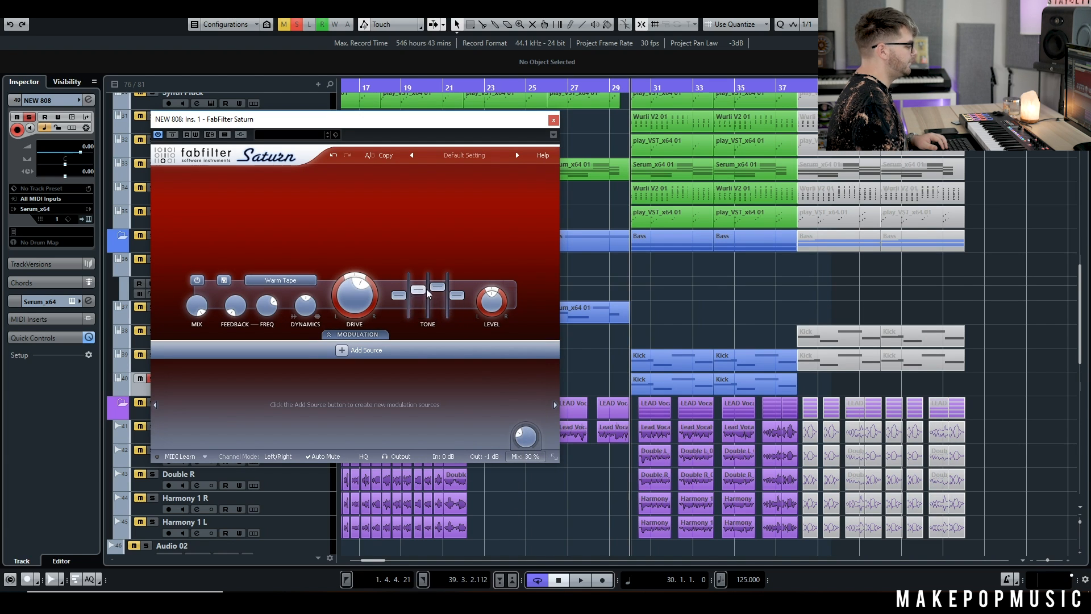
Step: Compare Saturn bypassed and at 100% mix during playback, set its overall mix to about 32% and close it
key("space")
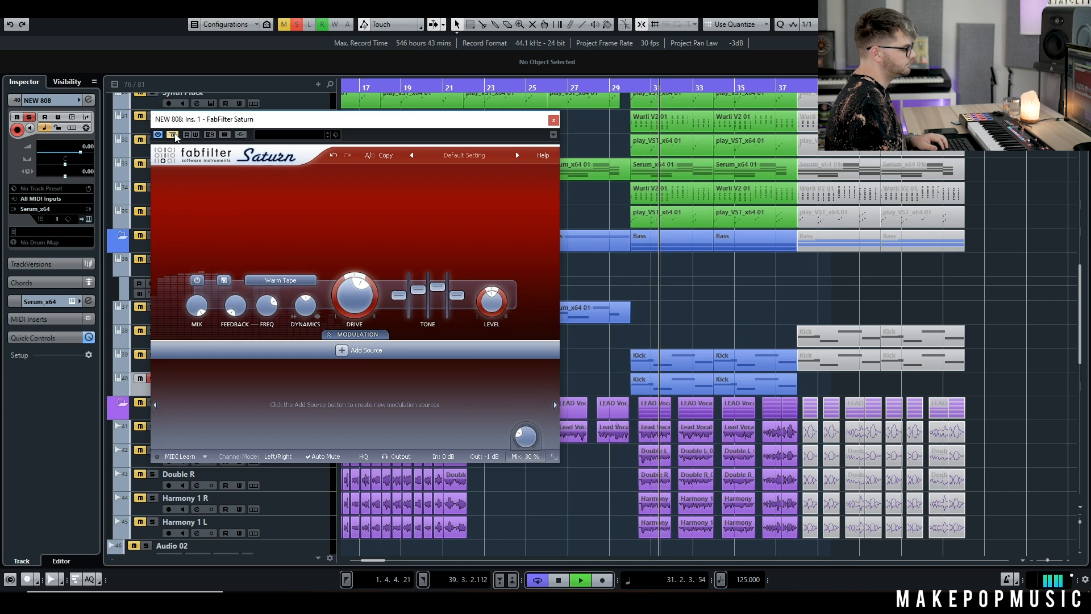
mouse_move(522, 442)
left_click_drag(522, 442, 544, 322)
key("space")
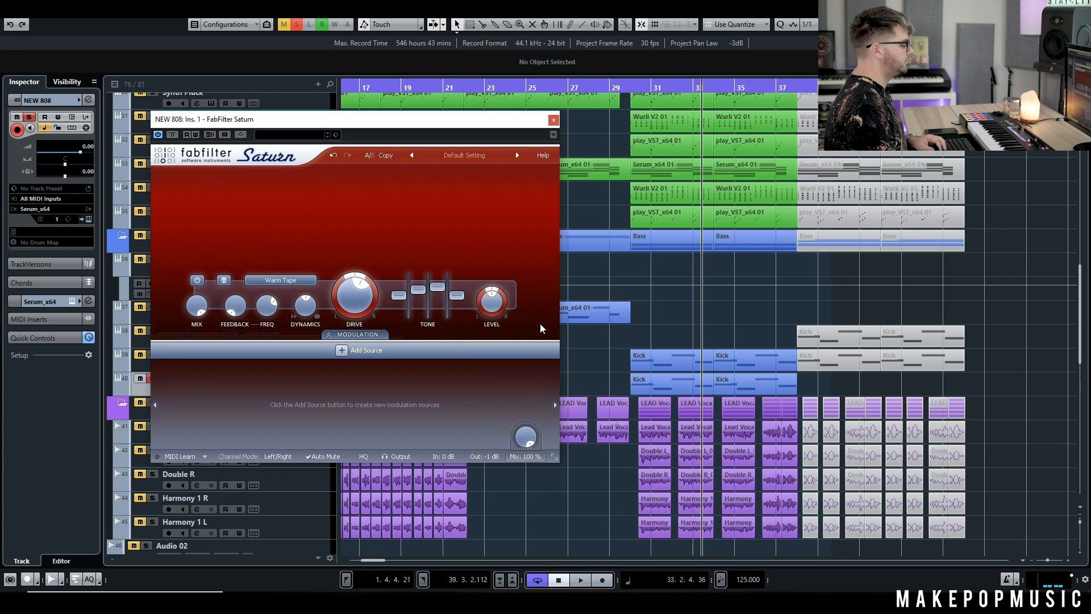
left_click_drag(526, 436, 520, 515)
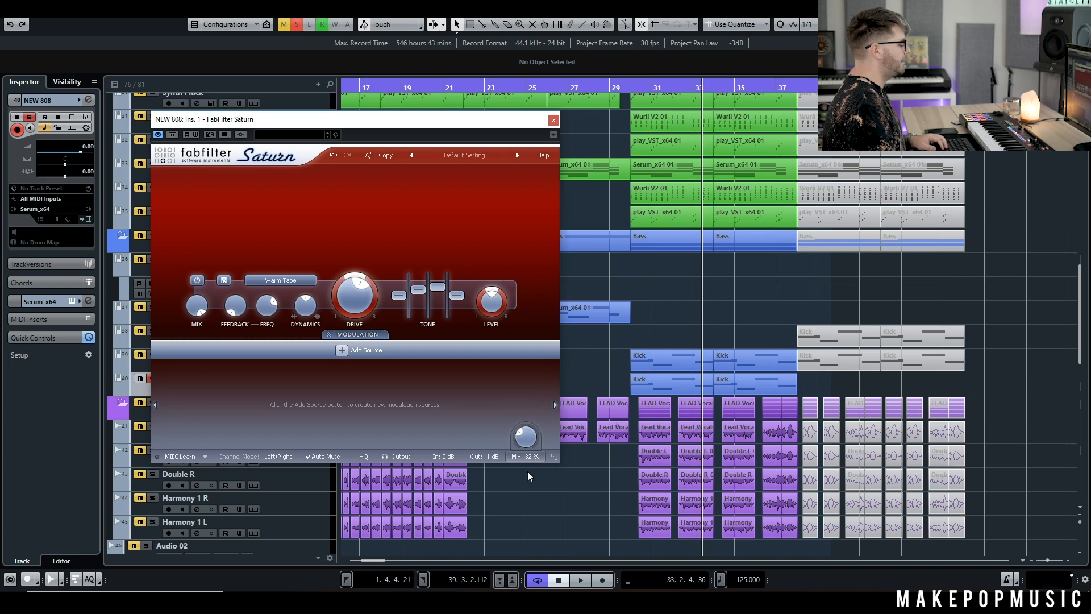
left_click(552, 120)
Step: Clear all solos, raise the NEW 808 track's volume to 4.33 dB and replay the full mix from bar 30
left_click(296, 23)
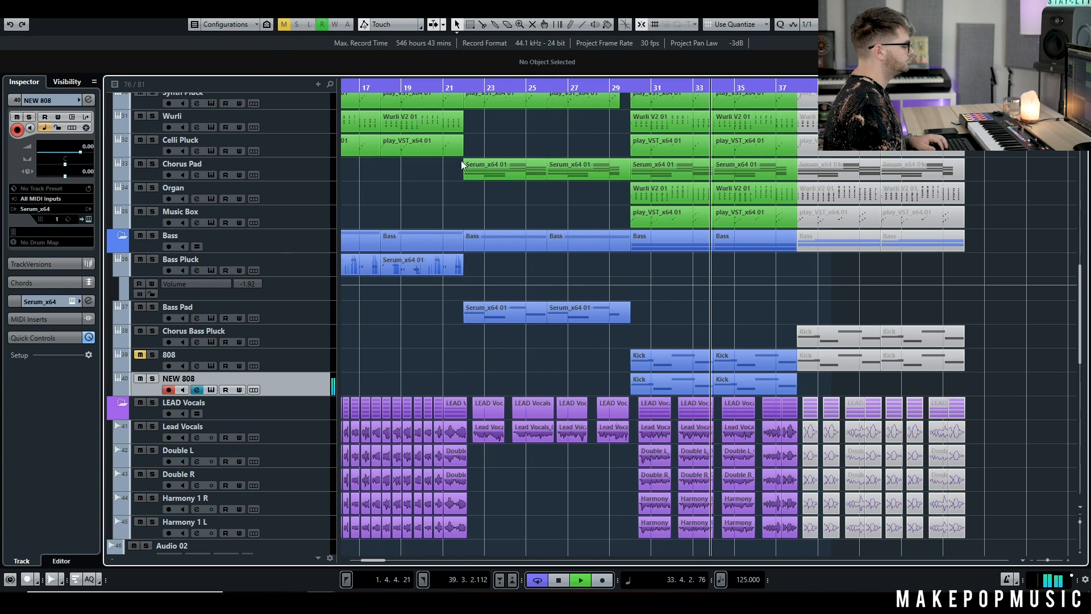
left_click_drag(80, 152, 89, 153)
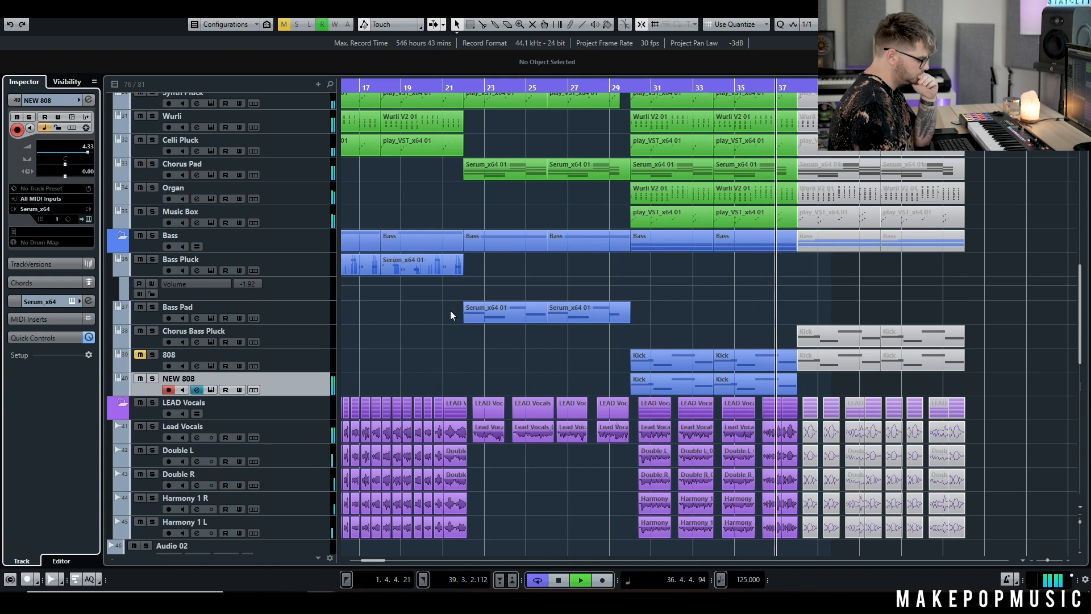
left_click(625, 88)
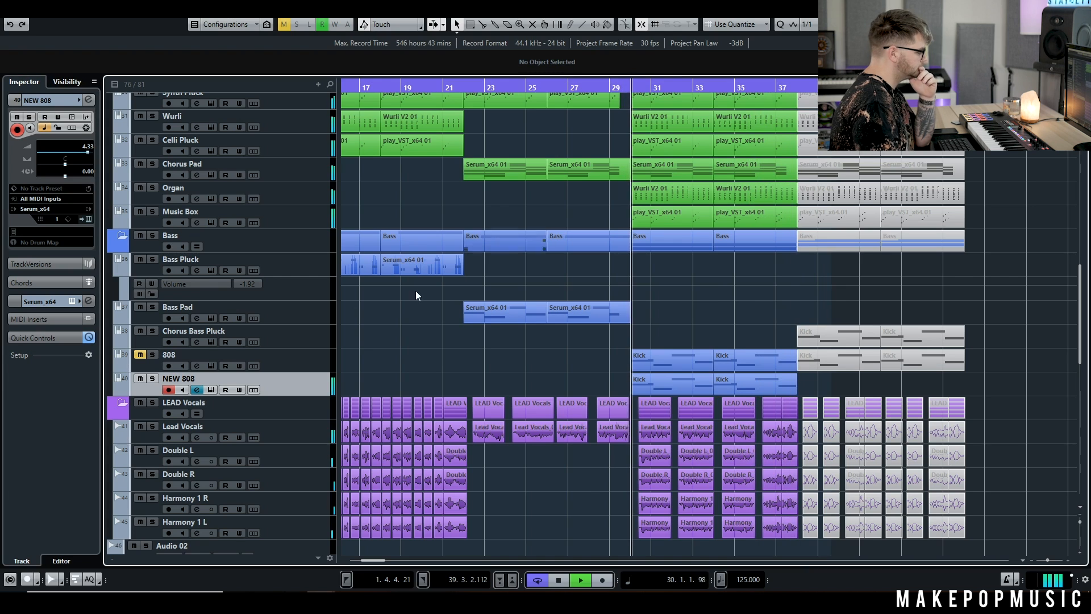
Step: Stop playback, reopen Serum on the NEW 808 track and enable its Distortion effect
left_click(211, 389)
key("space")
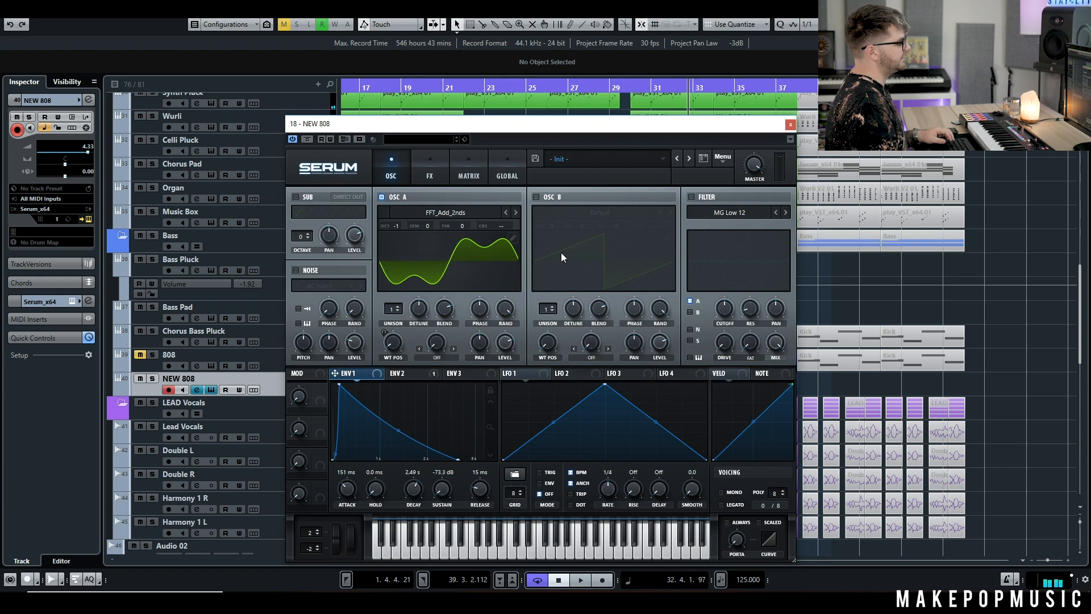
left_click(430, 175)
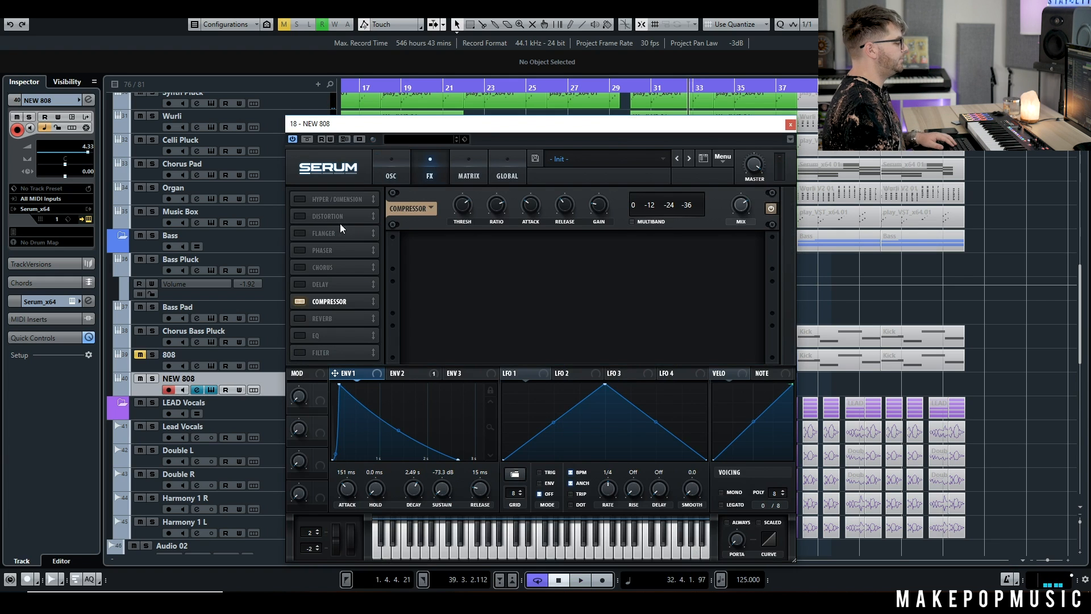
left_click(298, 215)
Step: Set the distortion type to Diode 1 and play the NEW 808 track soloed
left_click(507, 209)
left_click(507, 209)
left_click(506, 209)
left_click(506, 208)
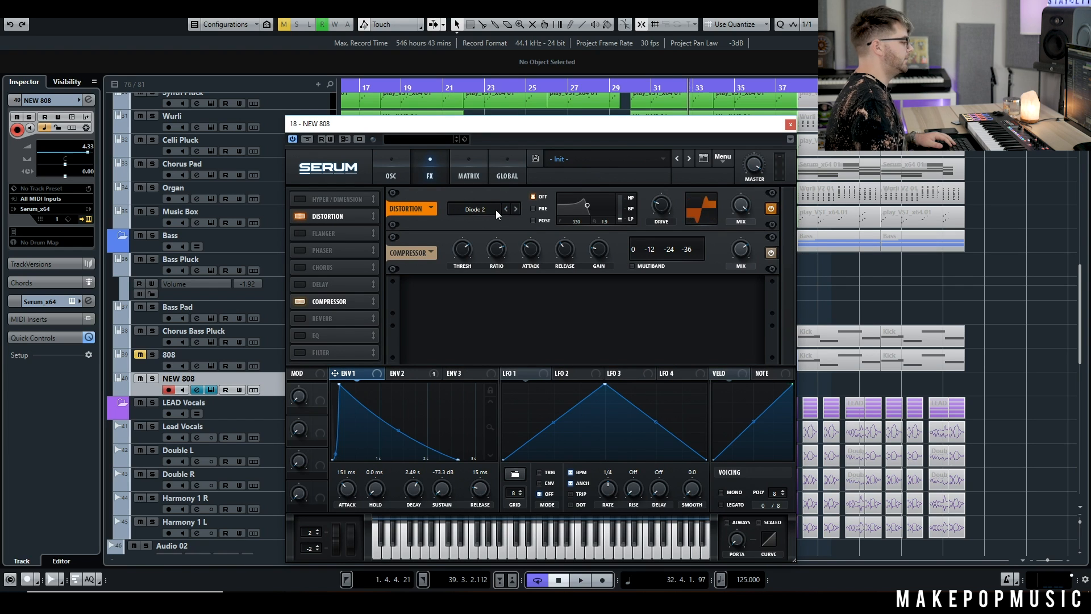
left_click(153, 379)
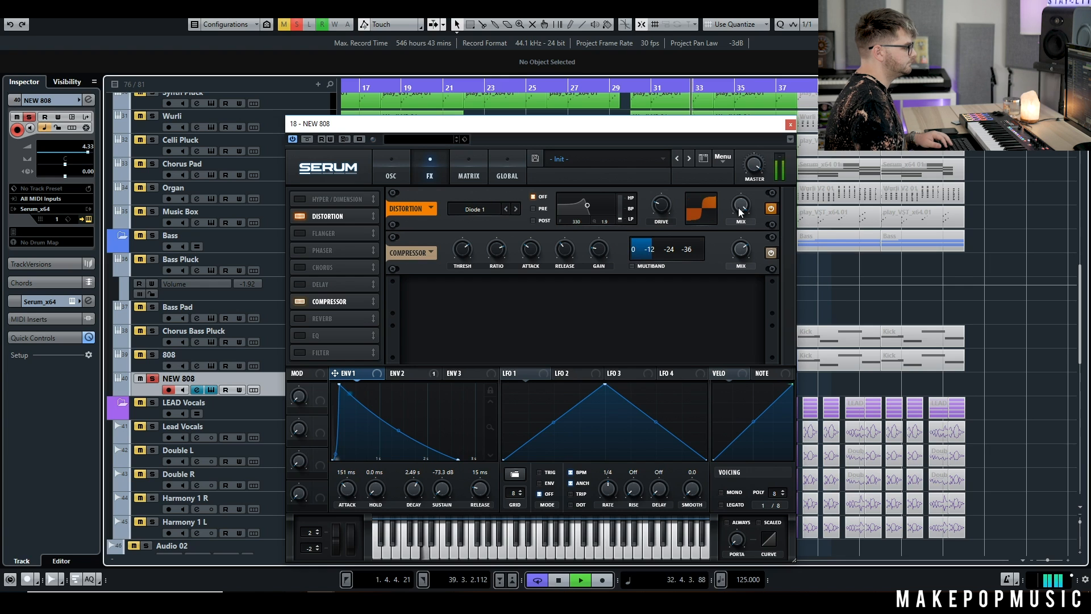
Step: Unsolo the NEW 808 track to hear the distortion in the full mix, stop playback and bypass Serum's Distortion effect
left_click(152, 378)
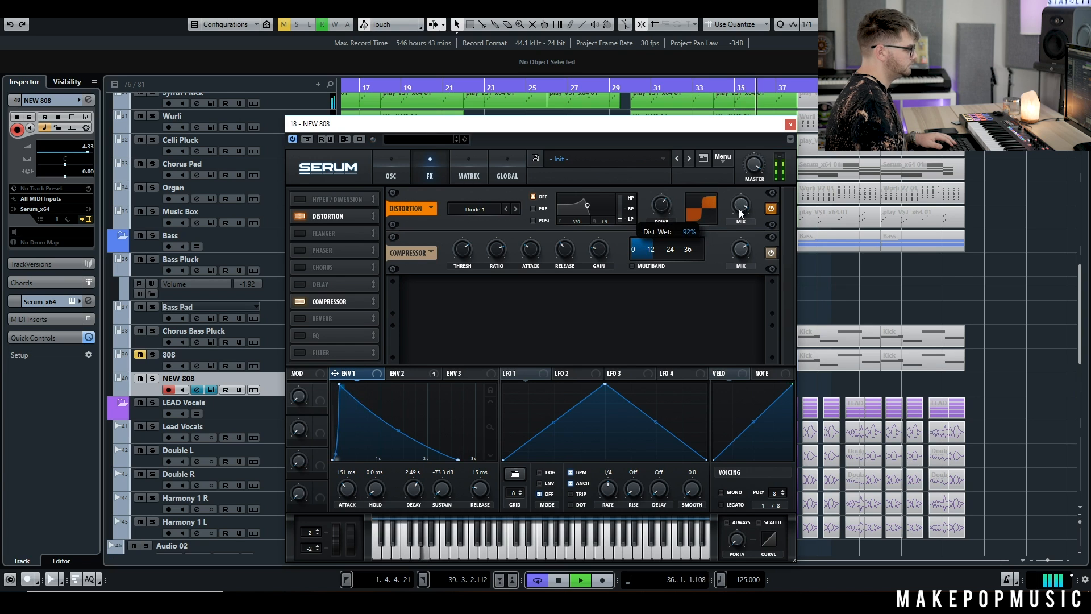
left_click(391, 173)
key("space")
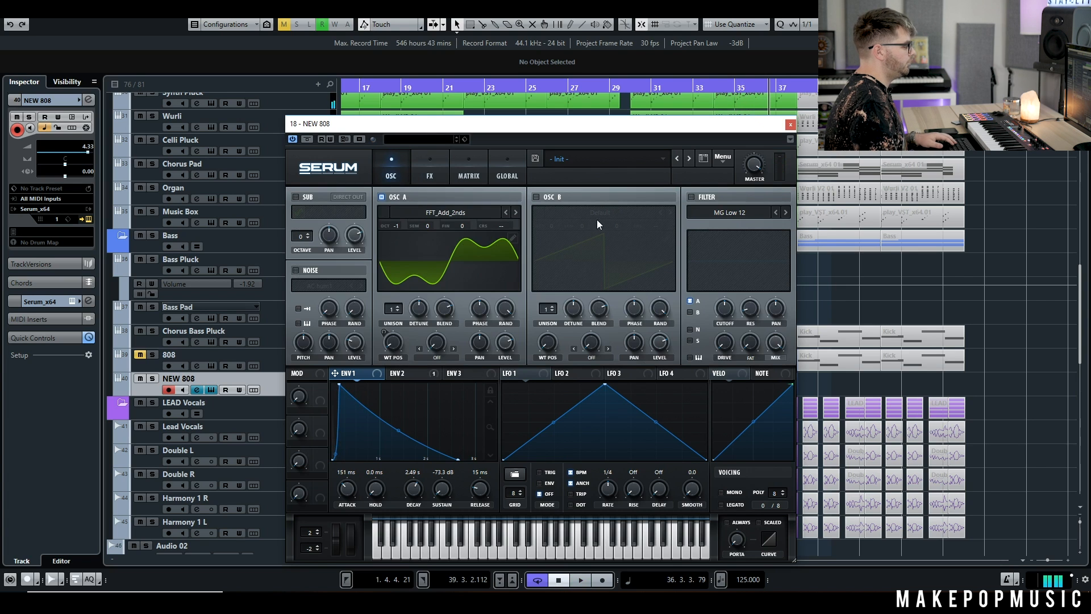
left_click(442, 169)
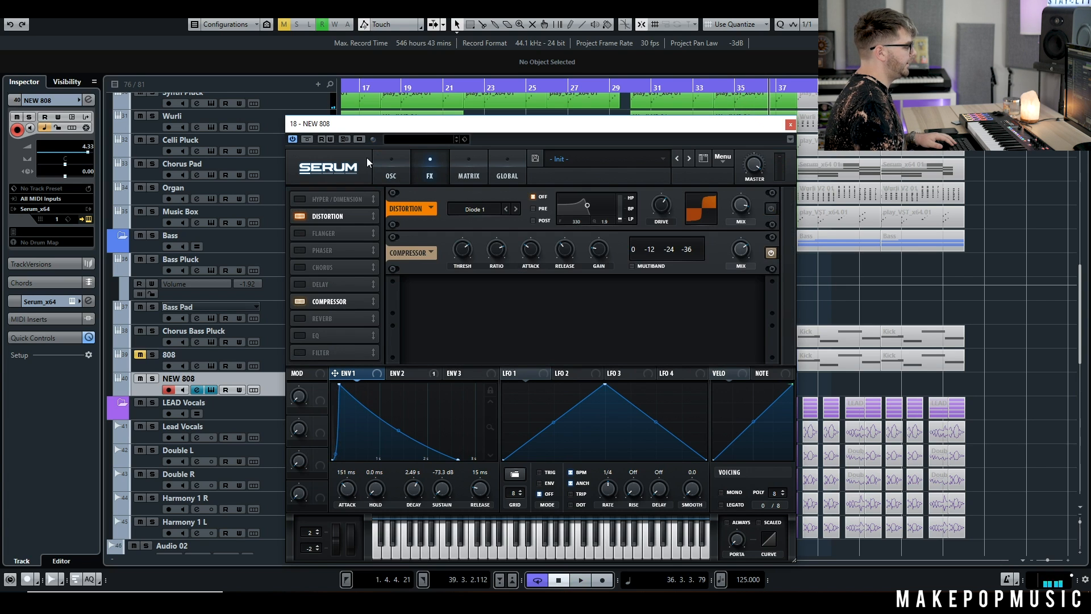
Step: Shorten Envelope 1's decay to 488 ms and play the NEW 808 track soloed from bar 30
left_click(391, 168)
left_click_drag(411, 488, 412, 506)
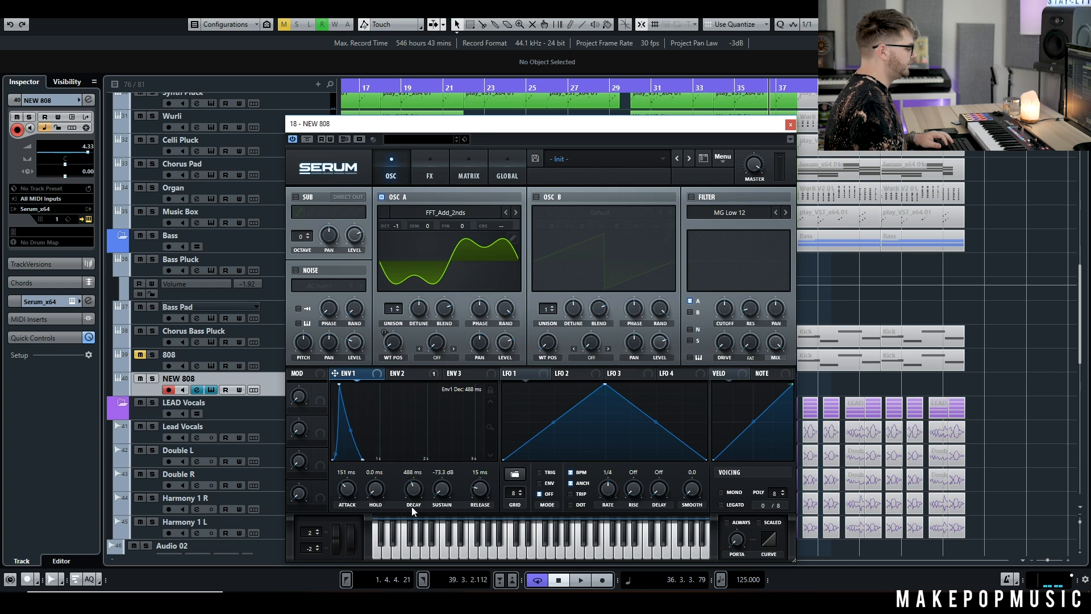
left_click(153, 379)
key("space")
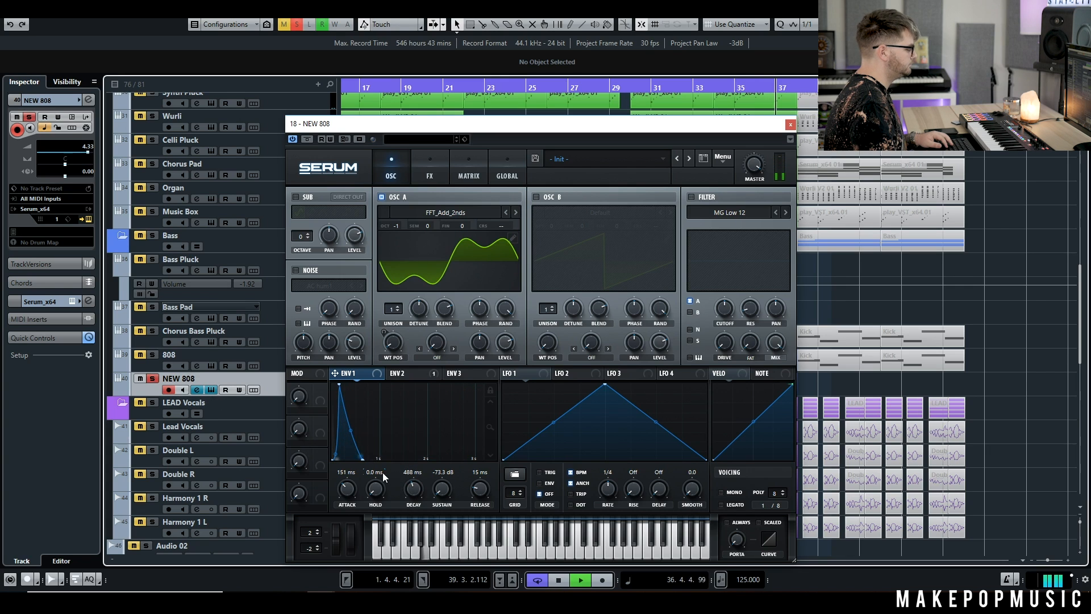
left_click(429, 180)
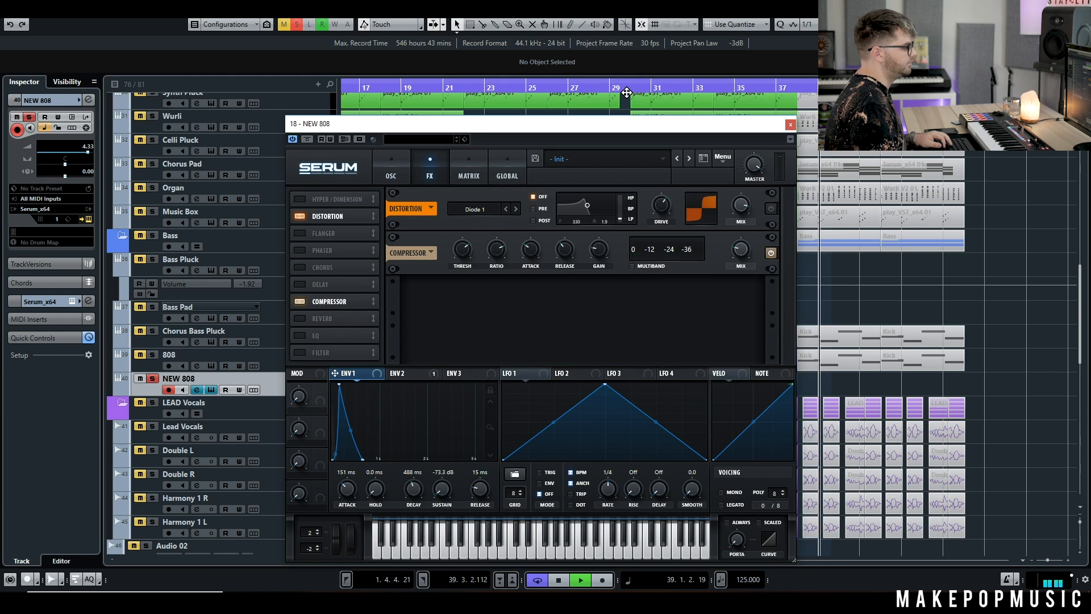
left_click(947, 86)
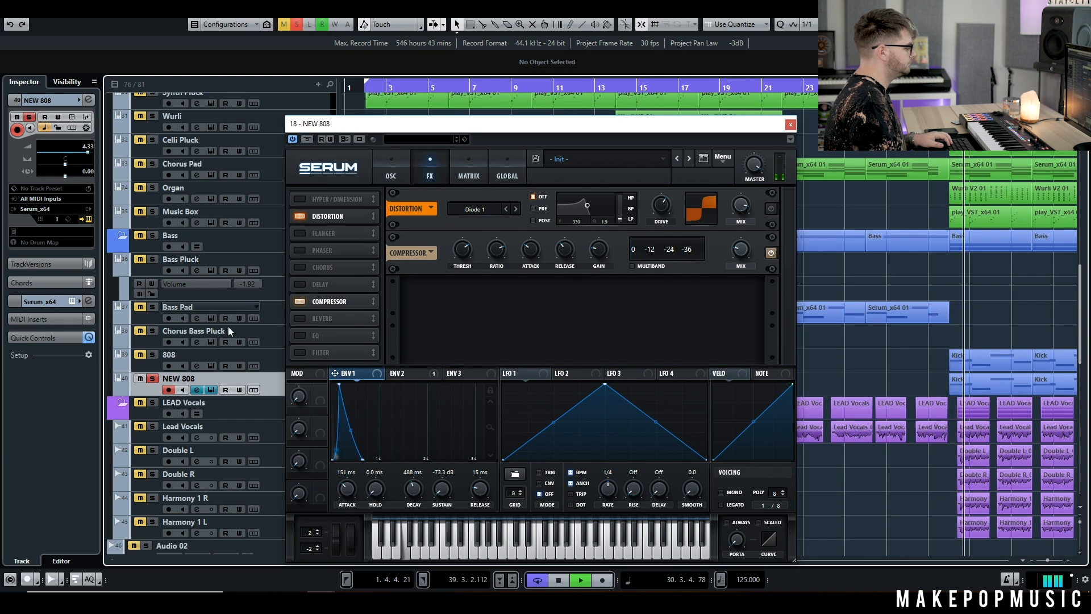
Step: Solo the Kick track as well and set Envelope 1's attack to 92 ms during playback
scroll(178, 176, "up", 15)
left_click(152, 194)
left_click_drag(339, 385, 335, 385)
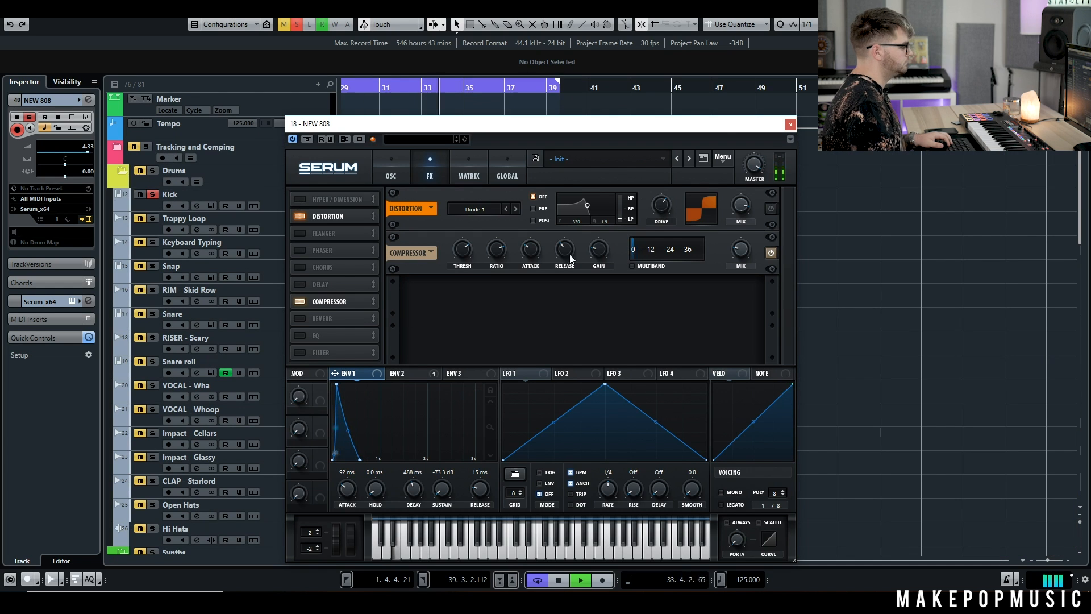
Step: Close Serum and clear all solos to hear the 808 in the full mix
left_click(789, 125)
scroll(810, 217, "down", 10)
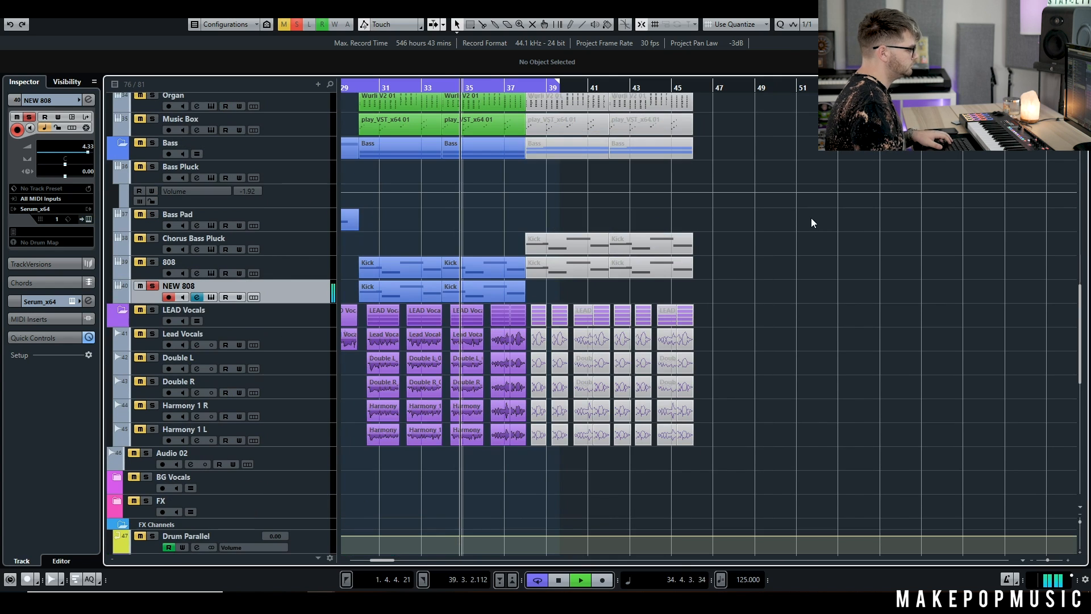
left_click(303, 23)
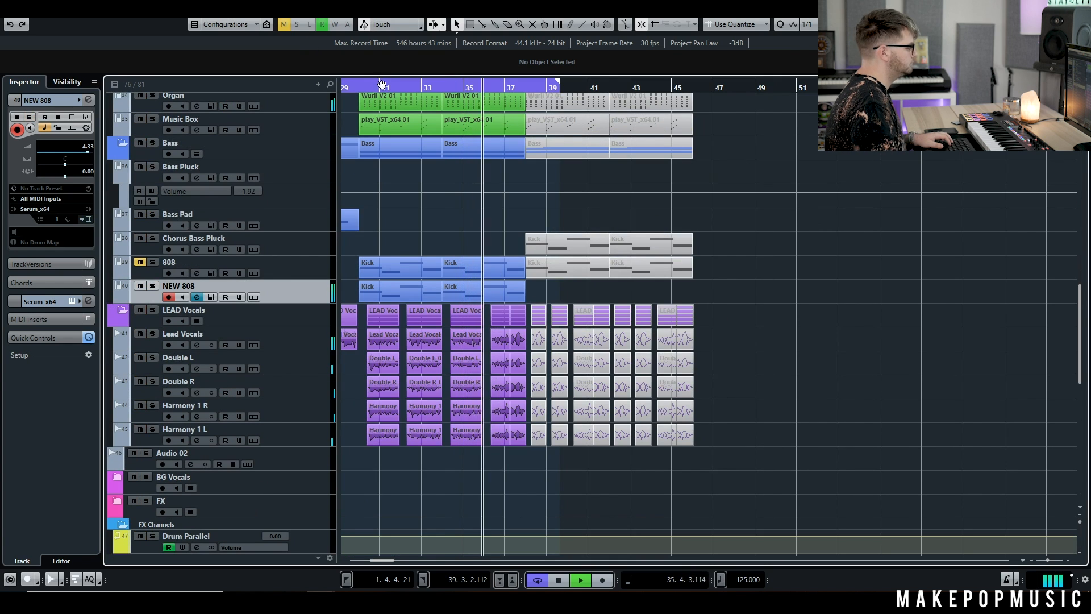
Step: Reopen Serum on the NEW 808 track, stop playback and set Envelope 1's decay to 2.14 s
left_click(211, 297)
key("space")
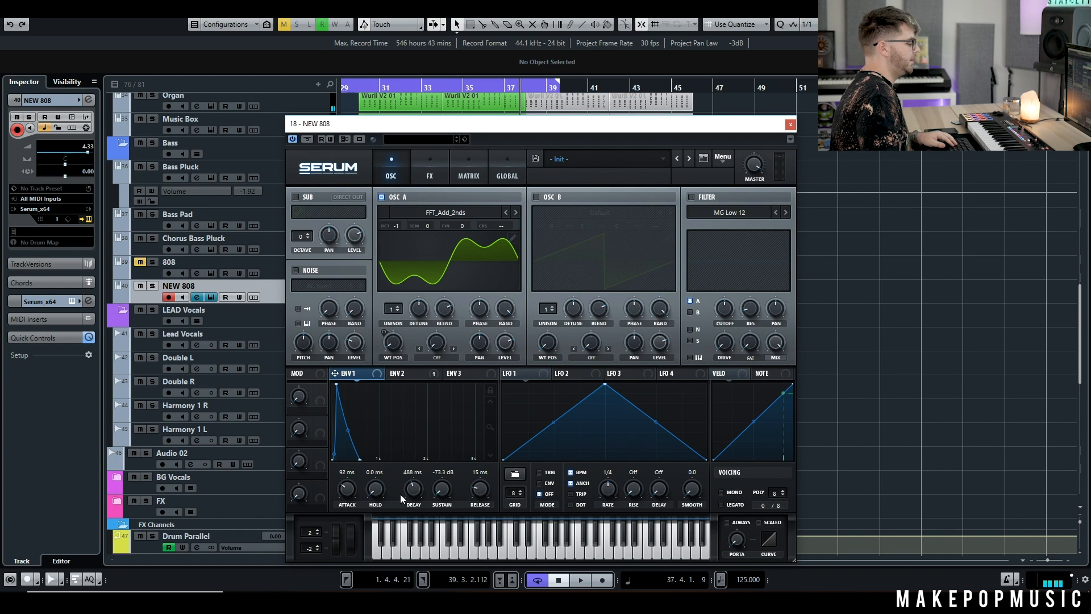
left_click_drag(414, 492, 421, 484)
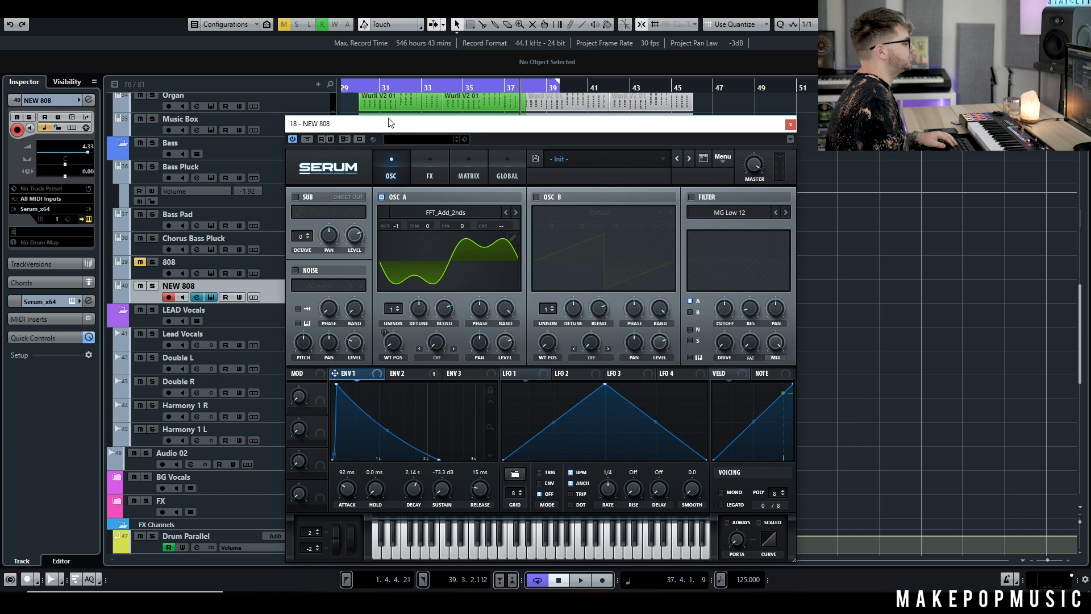
Step: Audition the FFT_Add_3rds wavetable on oscillator A with NEW 808 soloed, and go back to FFT_Add_2nds
left_click(517, 211)
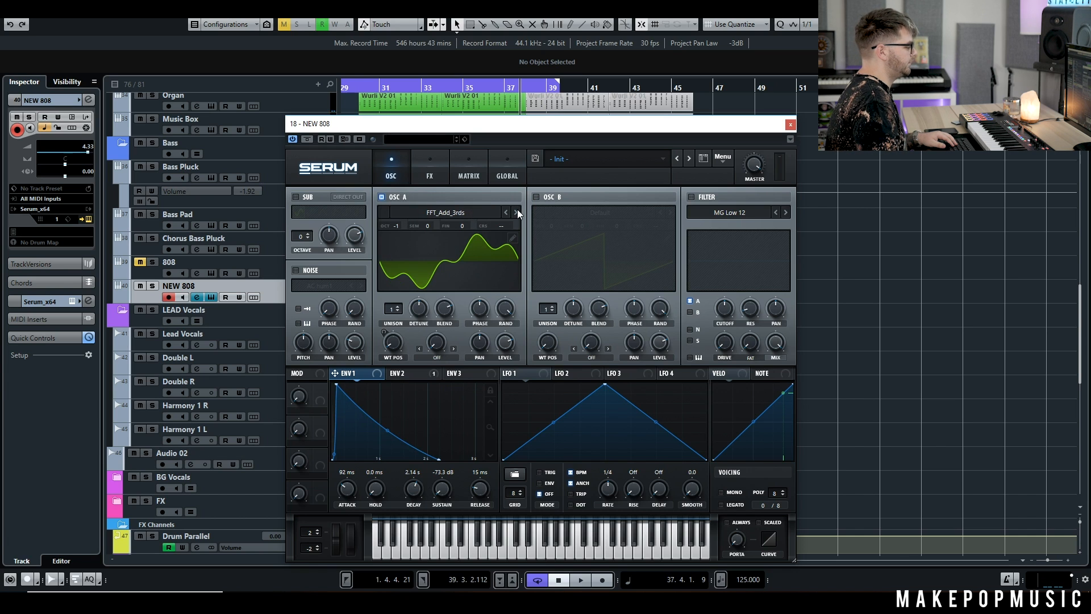
left_click(153, 285)
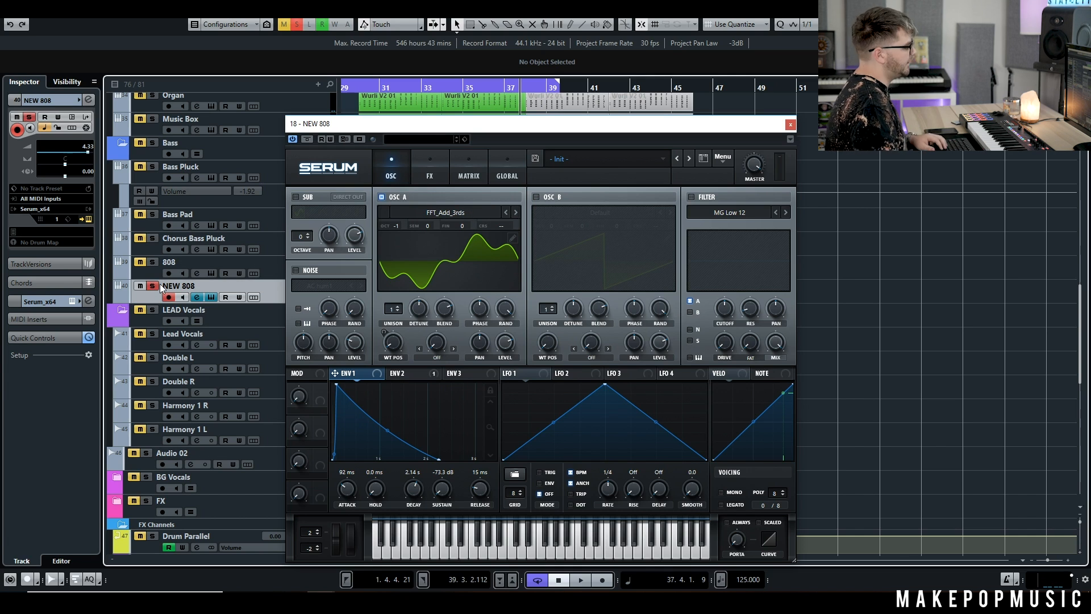
key("space")
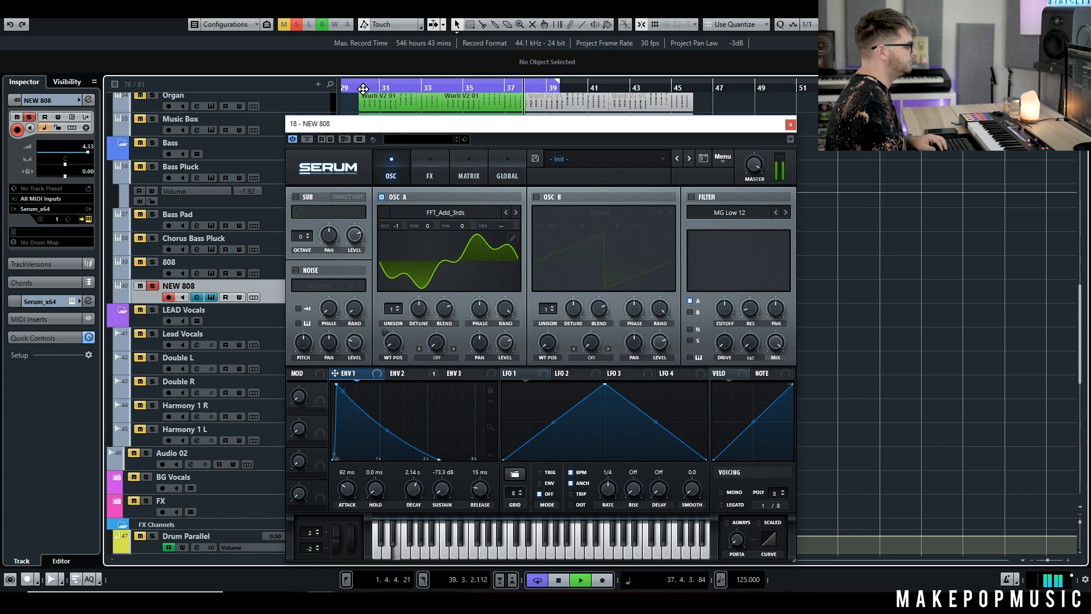
left_click(505, 213)
key("space")
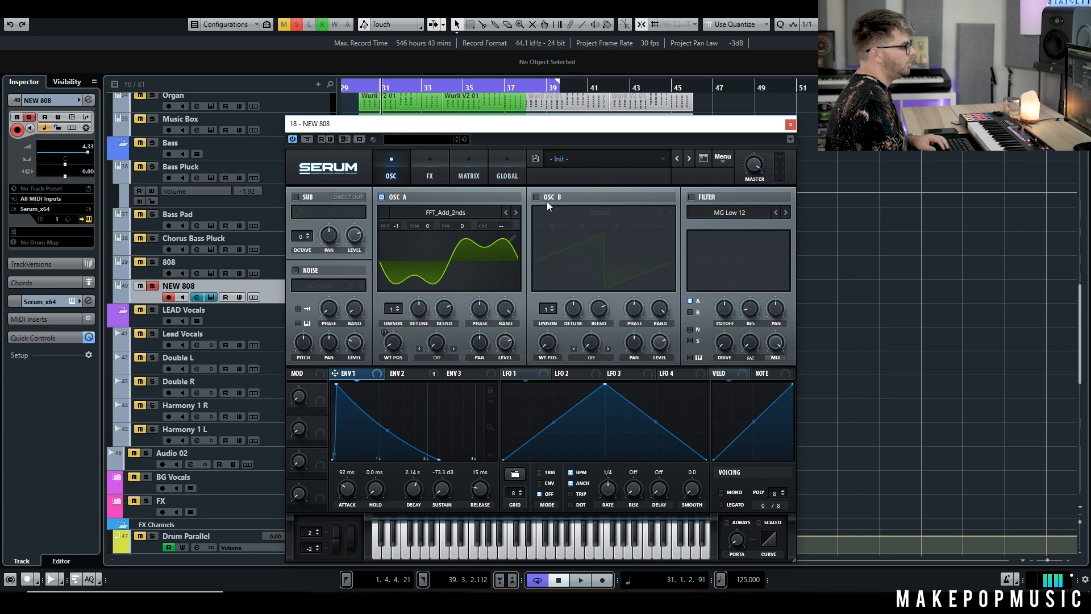
Step: Enable oscillator B and choose the Basic_McB wavetable for it
left_click(549, 200)
left_click(670, 213)
left_click(670, 213)
left_click(670, 213)
left_click(669, 212)
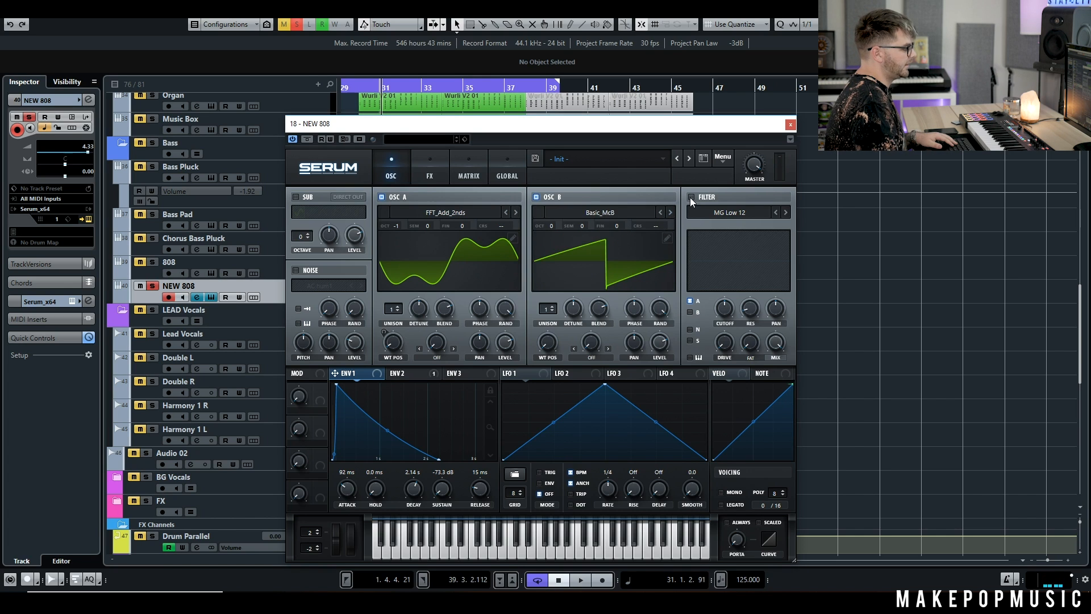
Step: Enable the filter for oscillator B only, with the High 18 type and a cutoff of about 290 Hz
left_click(691, 197)
left_click(785, 214)
left_click(785, 213)
left_click(785, 214)
left_click(785, 214)
left_click(785, 214)
left_click(785, 213)
left_click(785, 214)
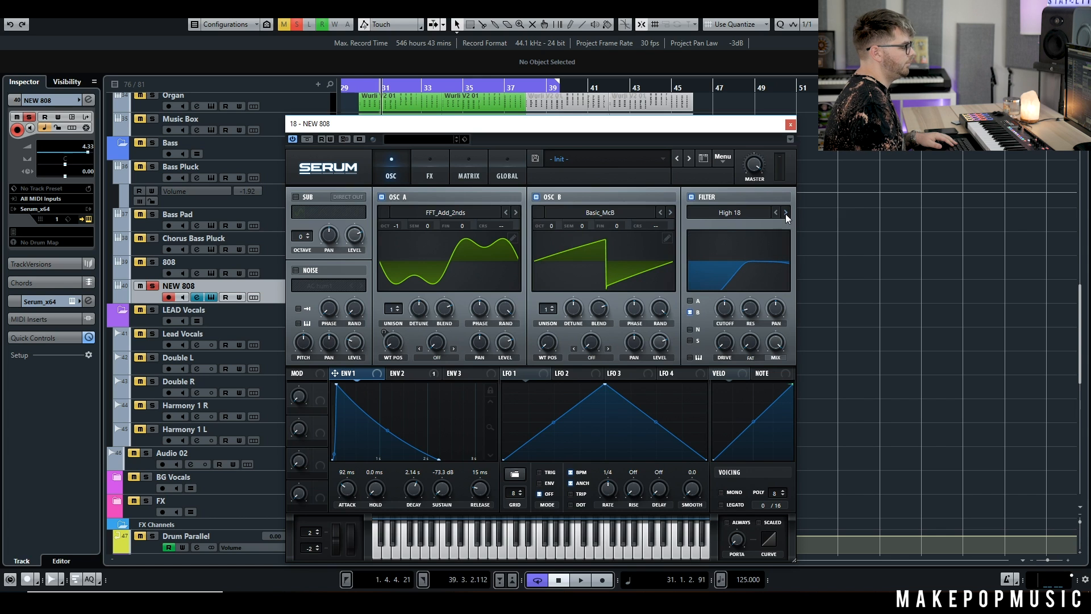
mouse_move(725, 308)
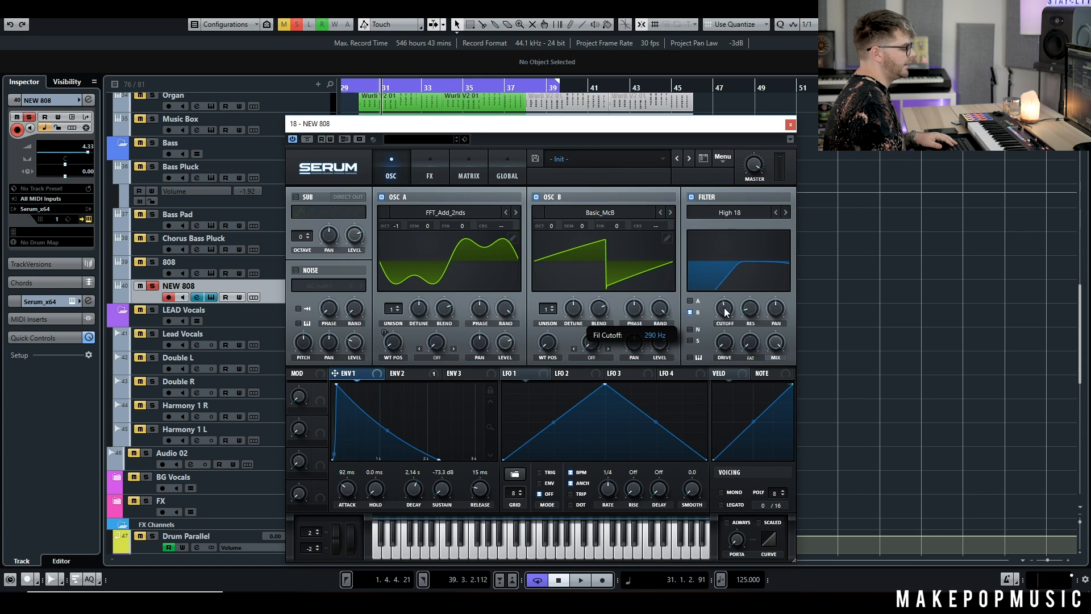
Step: Turn off oscillator A to hear oscillator B alone and change the filter type to Band 24
left_click(382, 197)
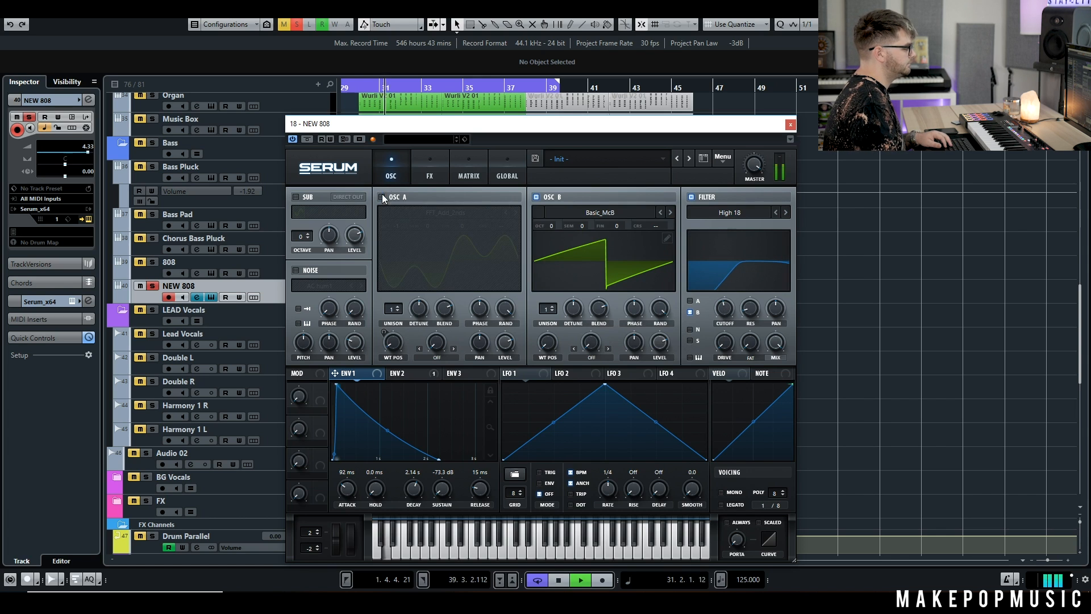
left_click(785, 212)
left_click(788, 212)
left_click(789, 212)
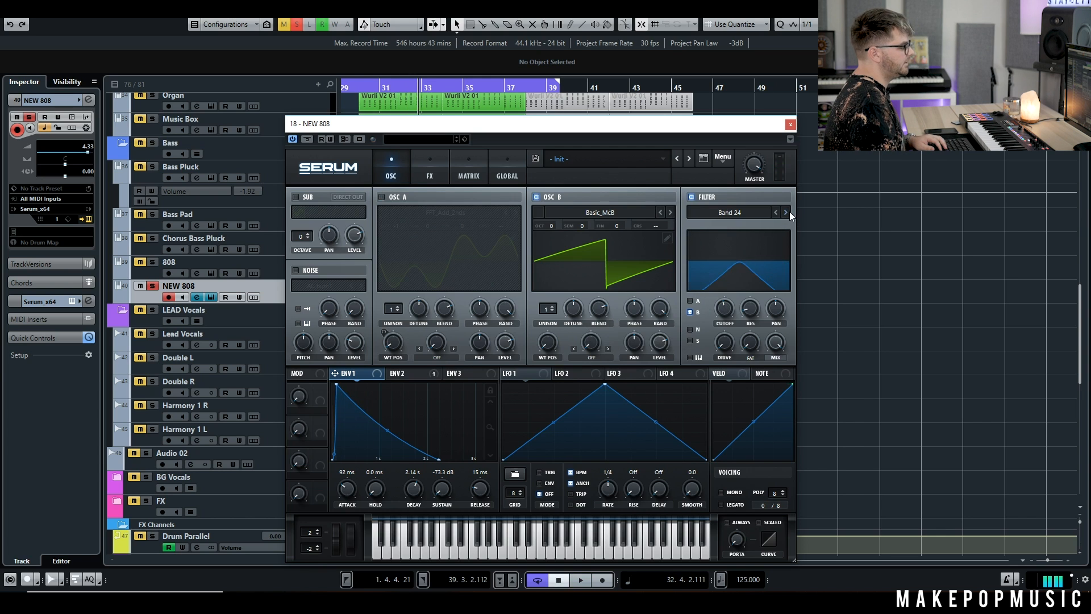
left_click(784, 212)
left_click(776, 212)
key("space")
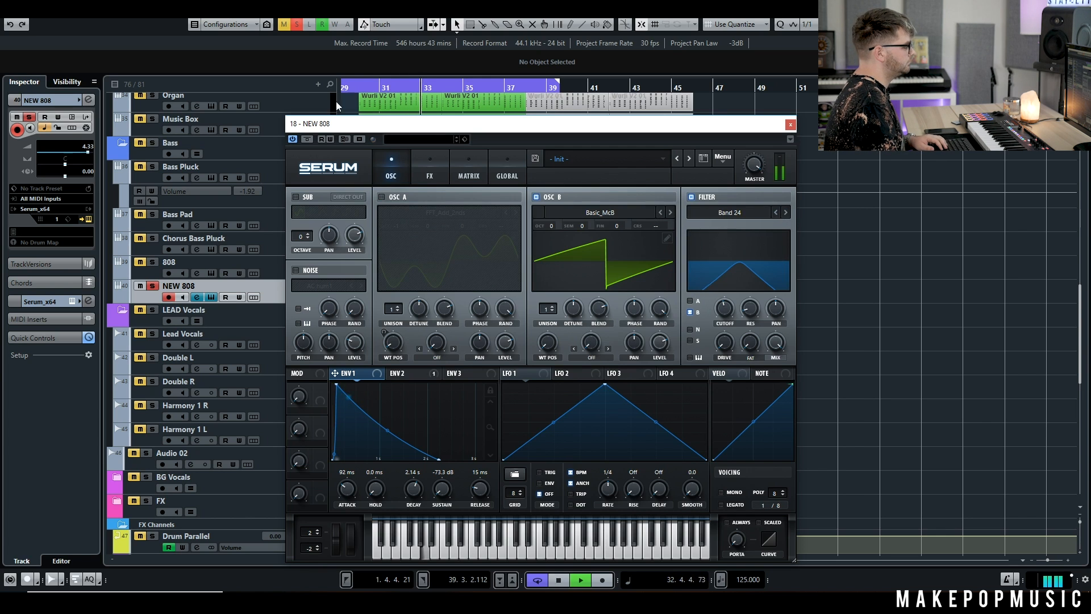
Step: Re-enable oscillator A, set oscillator B's unison to 6 voices and compare its octave at -1 and 0, leaving it at 0
left_click(382, 197)
left_click_drag(551, 226, 552, 255)
key("space")
left_click_drag(552, 313, 574, 268)
key("space")
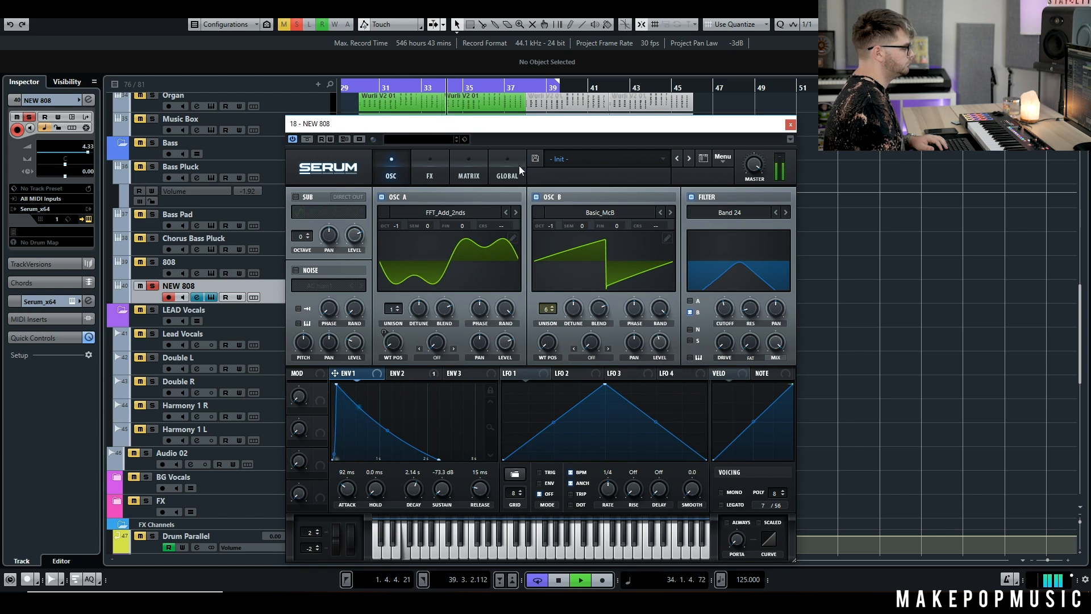
left_click_drag(551, 226, 551, 220)
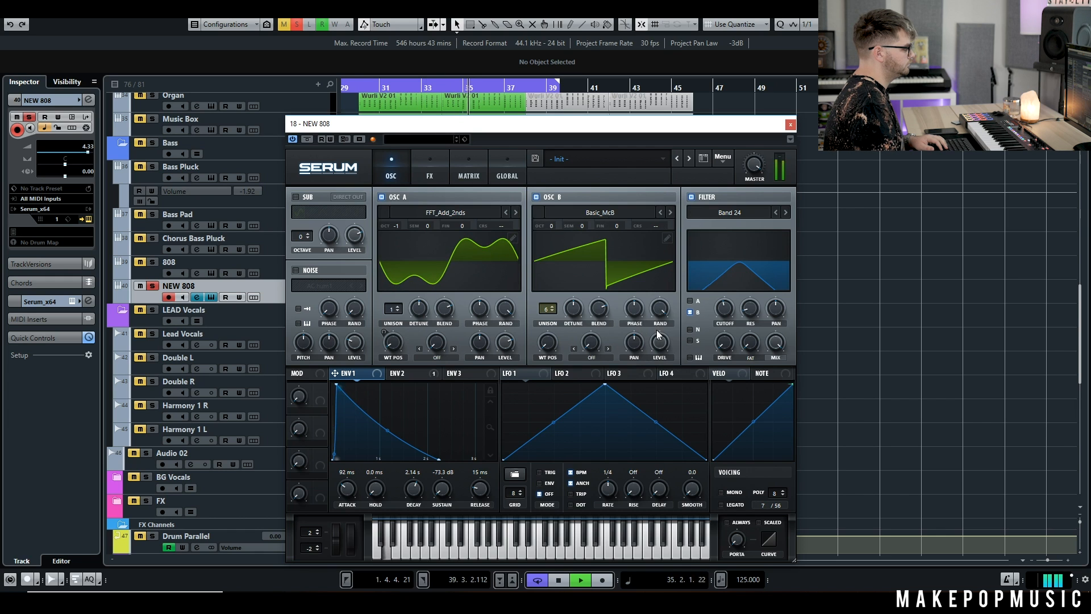
key("space")
Step: Assign Envelope 3 with 0% sustain and 1.05 s decay to oscillator B's level, and hear it unsoloed in the full mix
left_click(461, 374)
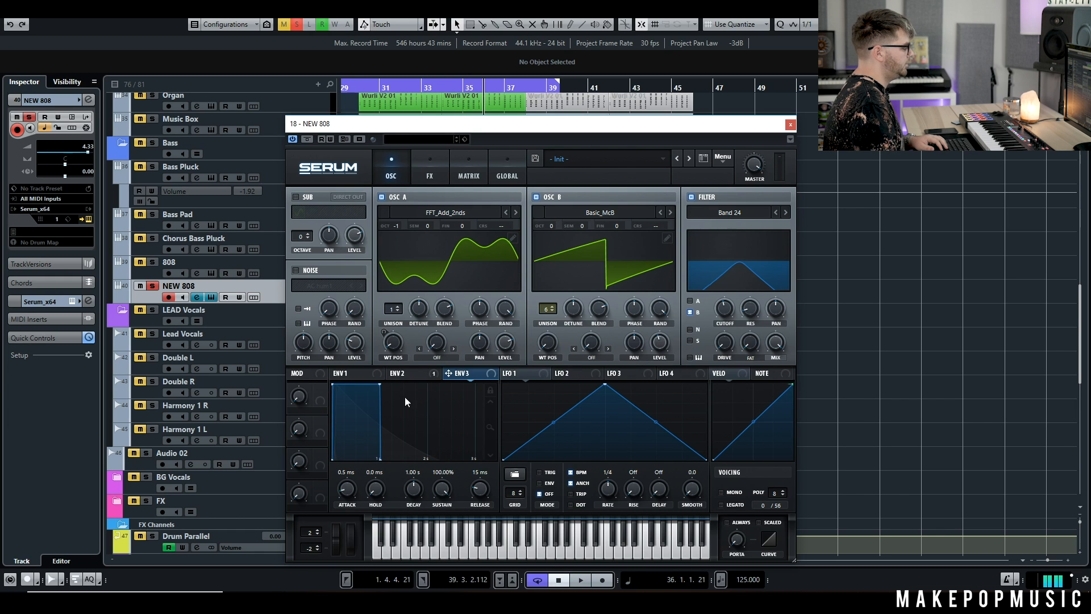
left_click_drag(379, 387, 445, 466)
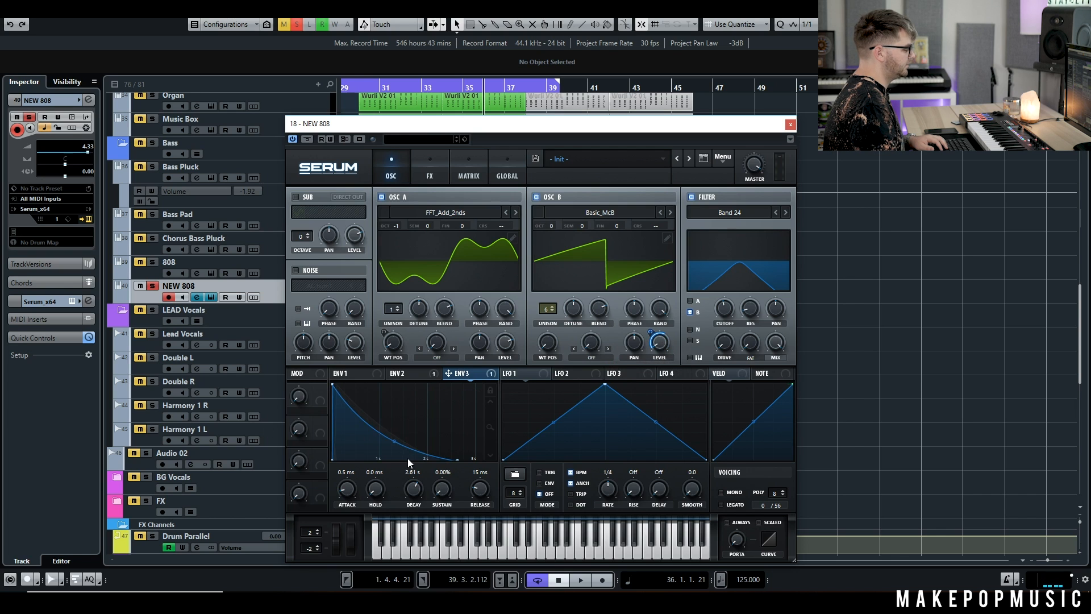
left_click_drag(406, 492, 405, 504)
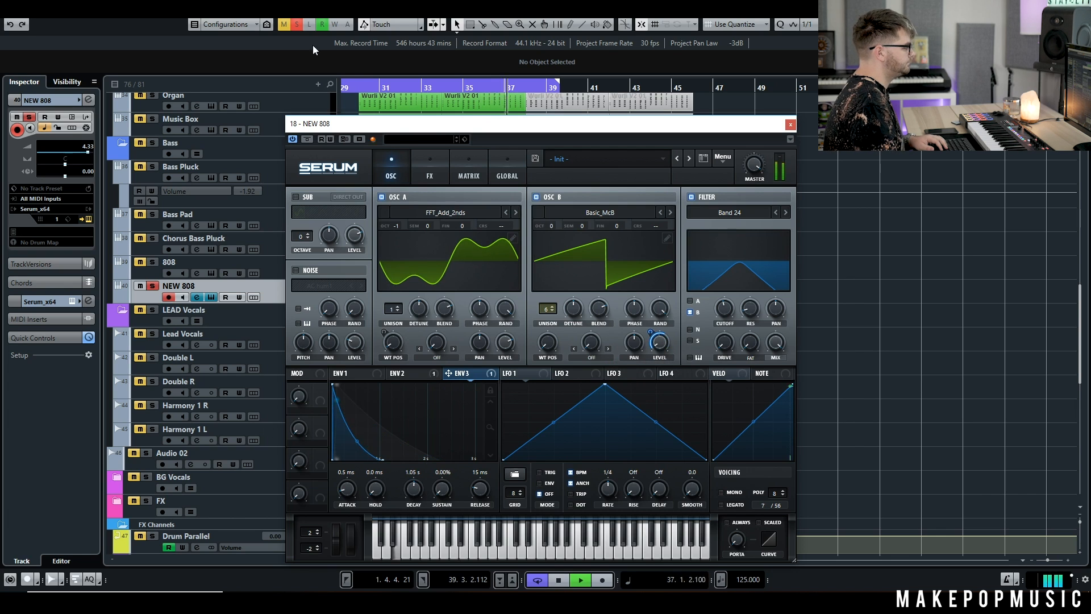
left_click(297, 23)
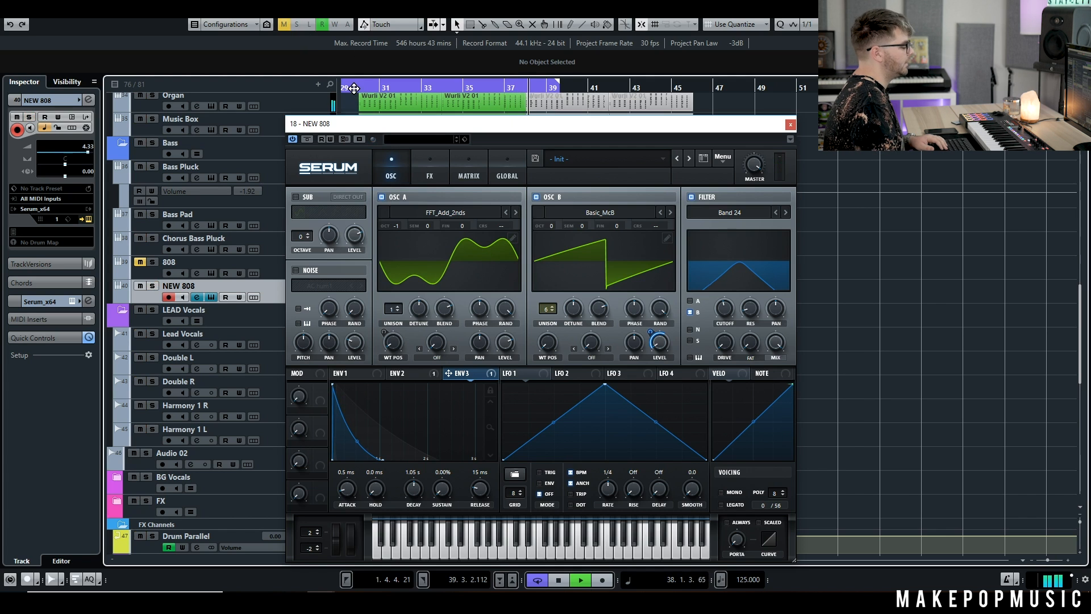
key("space")
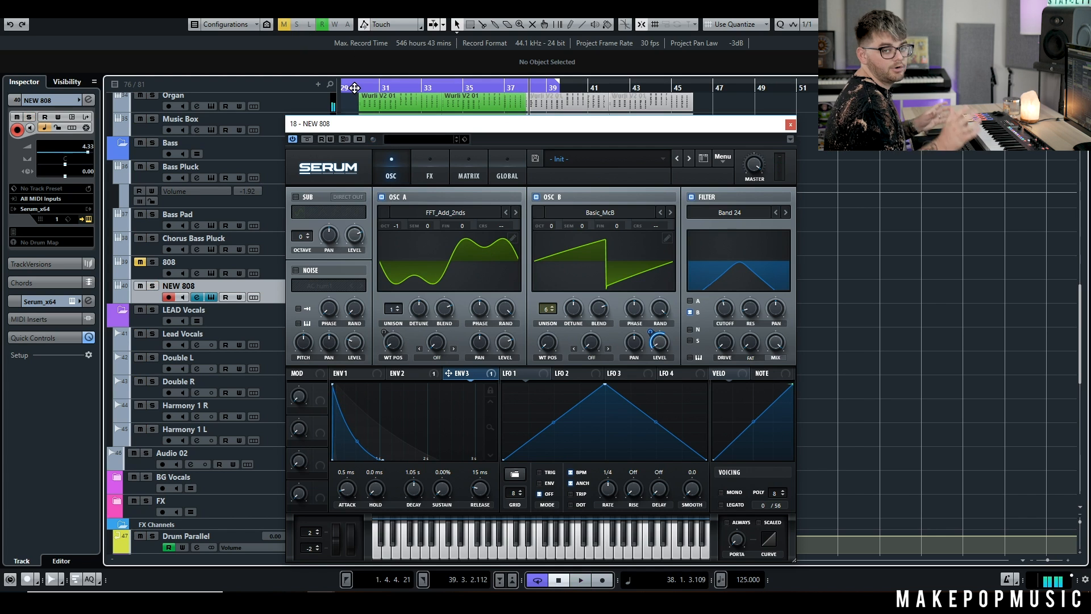
Step: Show the effects rack, set Envelope 1's attack to 0.0 ms and solo the NEW 808 track
left_click(421, 171)
left_click(348, 375)
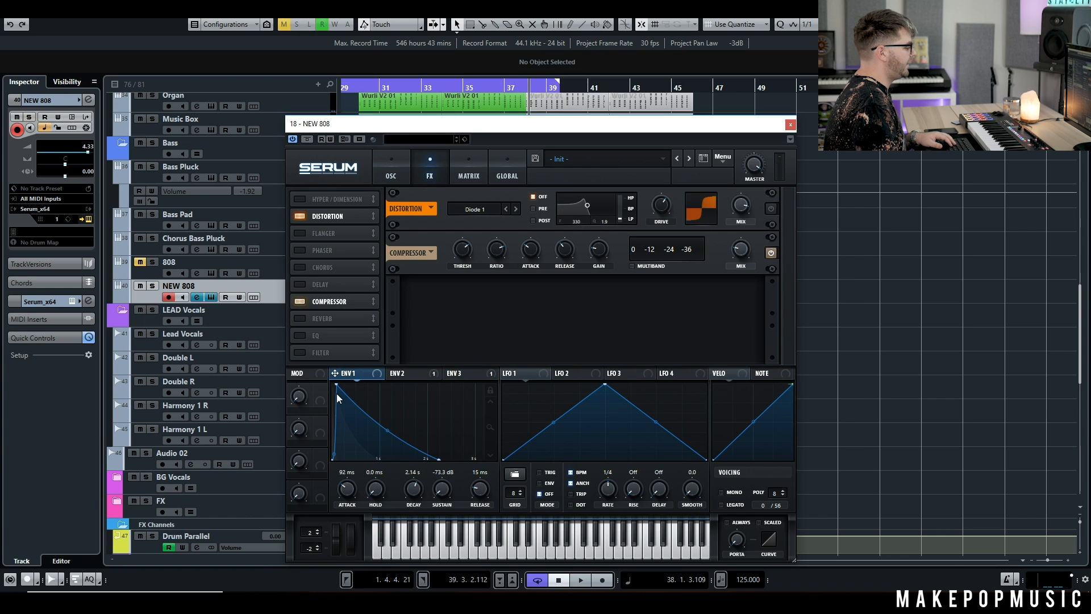
left_click(152, 285)
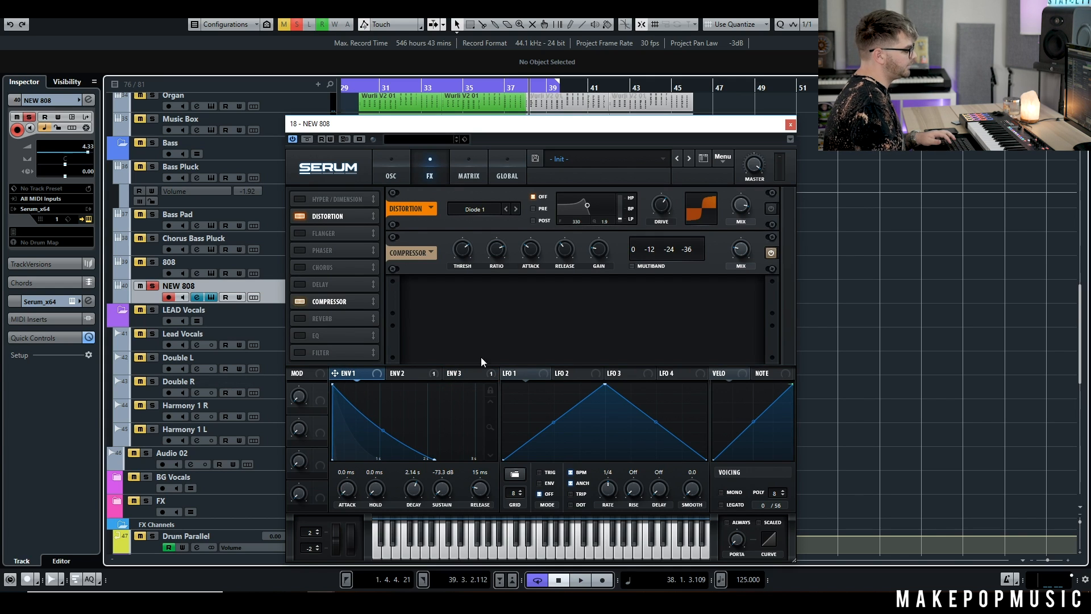
Step: Remove all destinations from Envelope 3 and set its decay to 76 ms
right_click(478, 376)
left_click(478, 377)
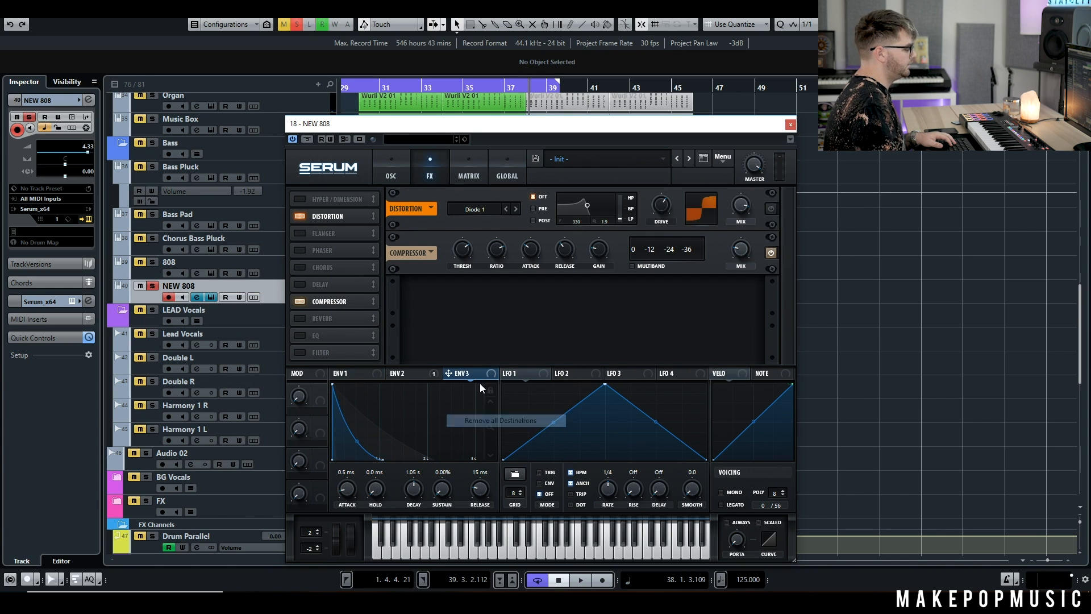
left_click_drag(413, 486, 414, 509)
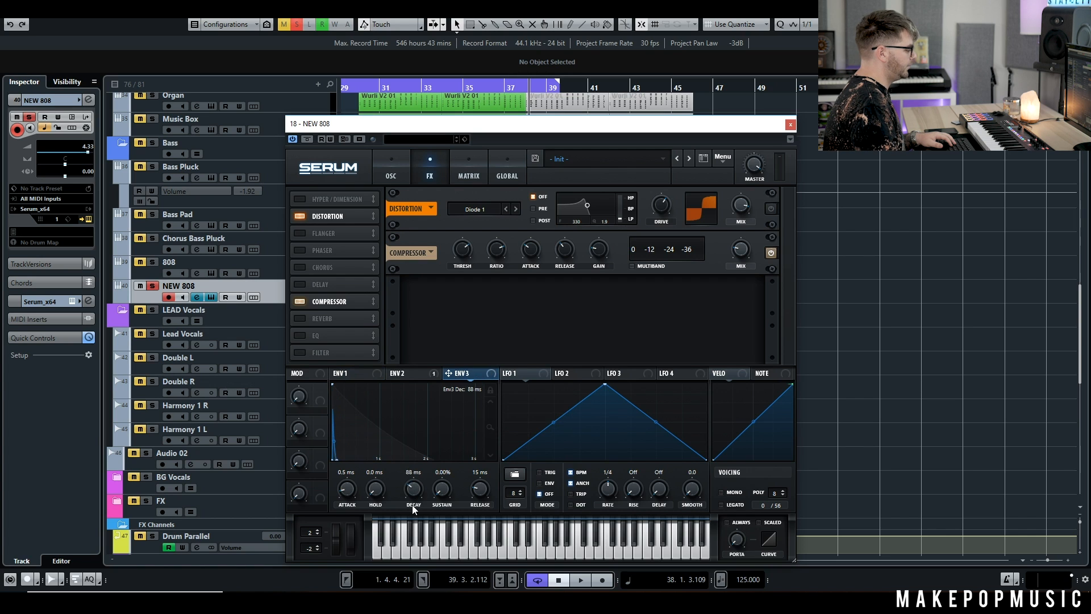
Step: Add a modulation matrix routing from Envelope 3 to the global master tuning
left_click(462, 171)
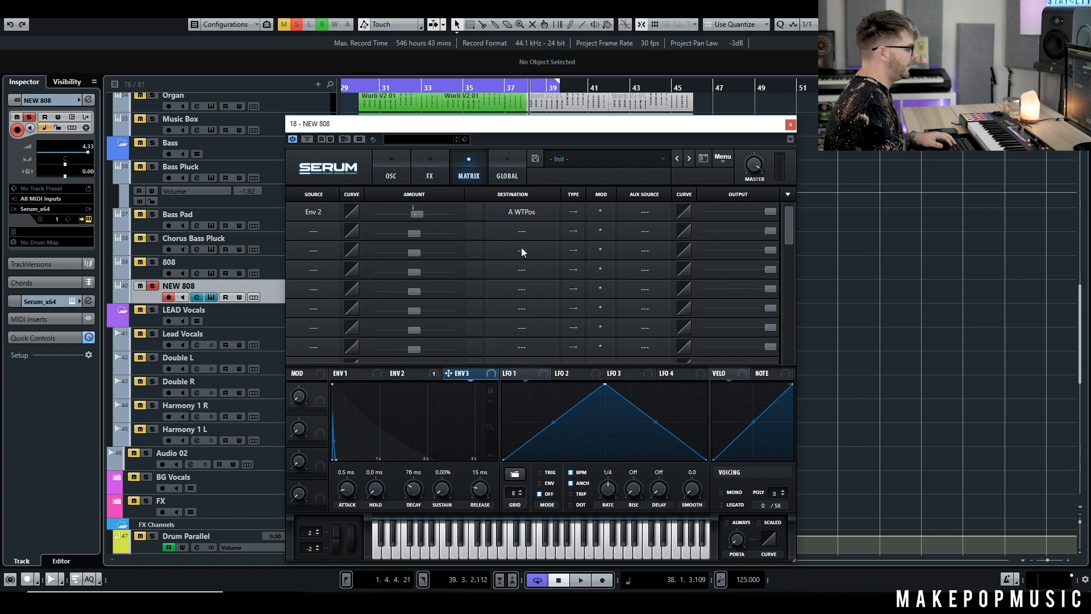
left_click(309, 235)
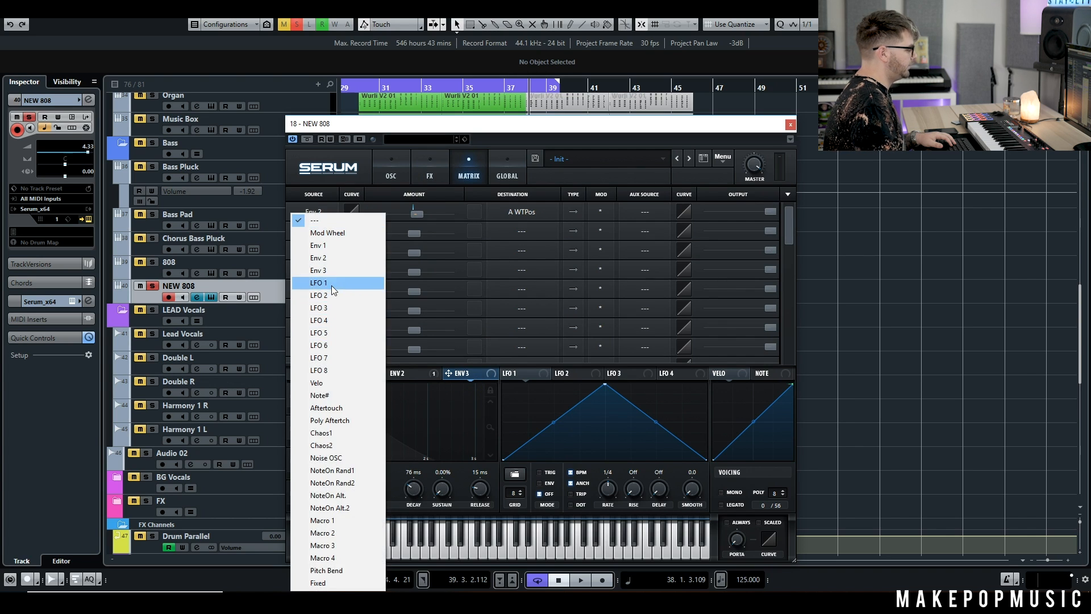
left_click(332, 271)
left_click(495, 233)
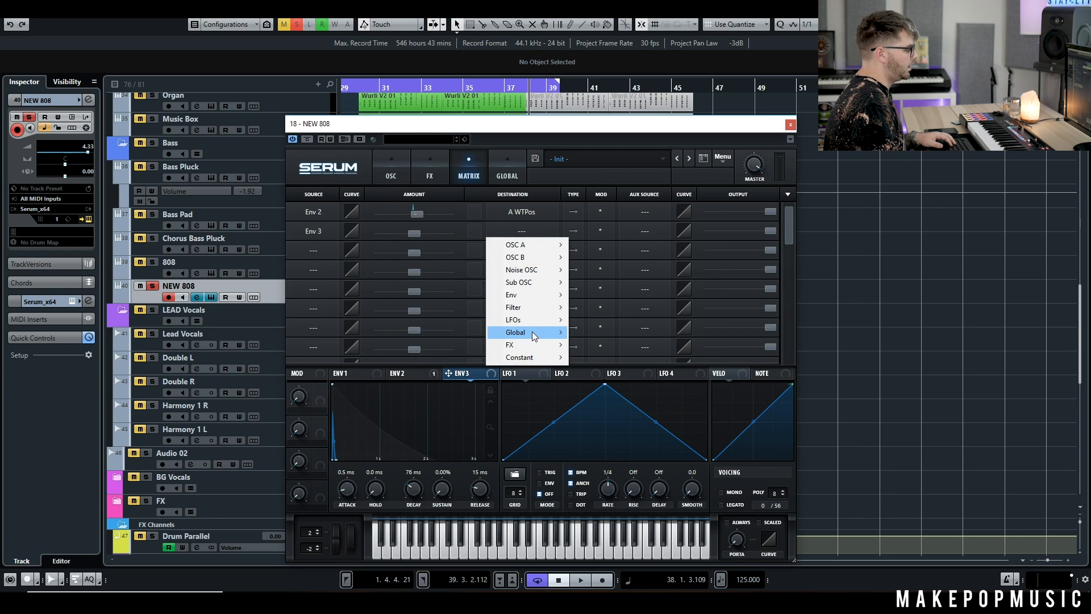
mouse_move(534, 336)
left_click(597, 333)
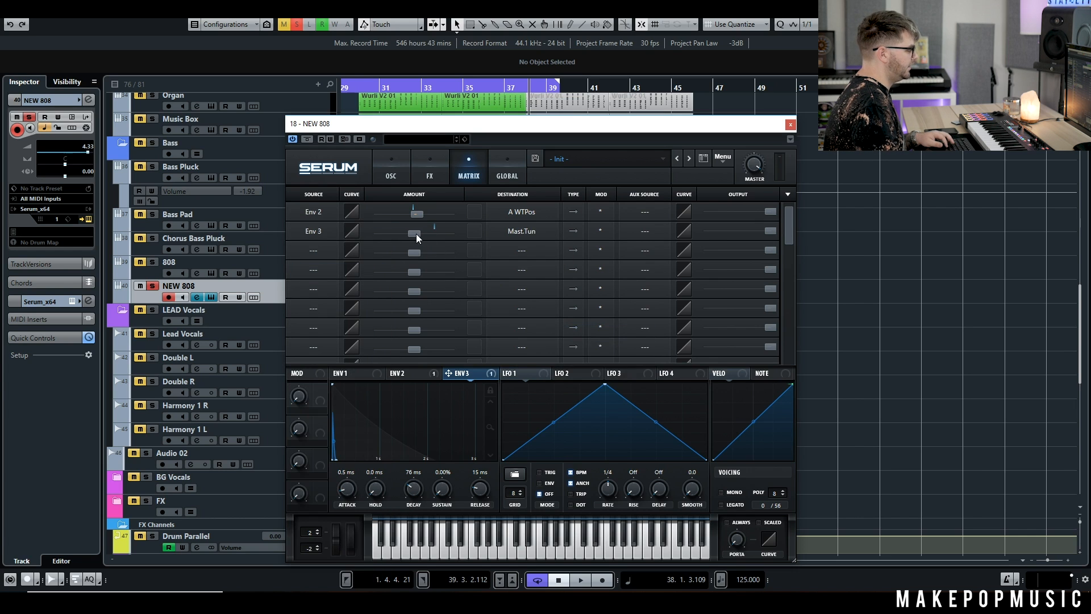
Step: During solo playback, set the Envelope 3 master tuning amount to 4 and Envelope 3's attack to 1.8 ms, hold to 9.6 ms and decay to 206 ms
left_click_drag(416, 233, 427, 237)
key("space")
left_click(359, 91)
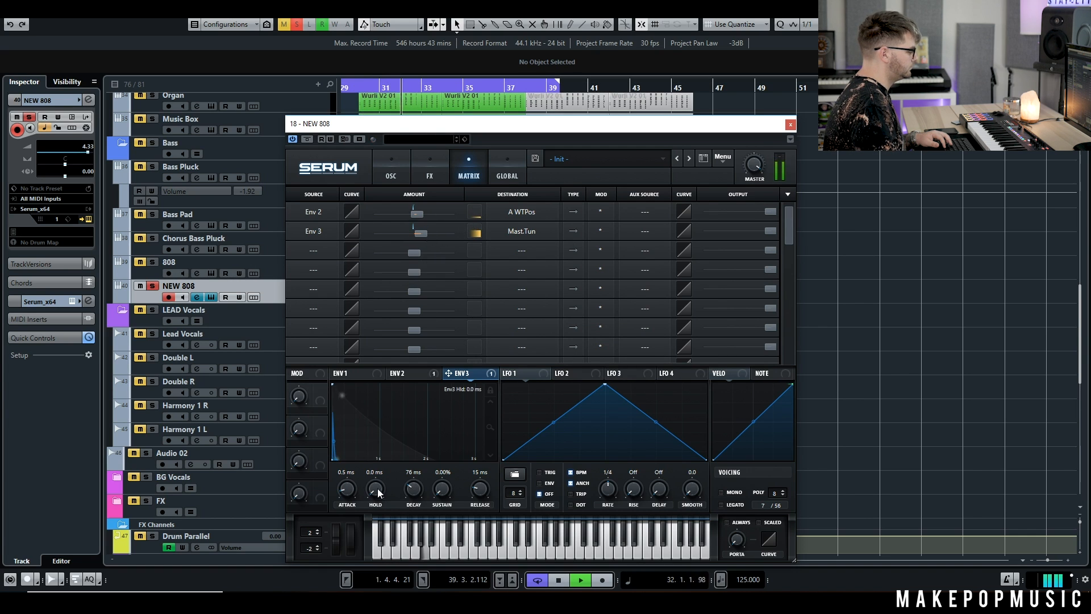
mouse_move(413, 495)
left_mouse_down()
mouse_move(359, 495)
mouse_move(387, 454)
mouse_move(381, 475)
mouse_move(414, 498)
mouse_move(414, 483)
left_mouse_up()
left_click_drag(424, 237, 419, 231)
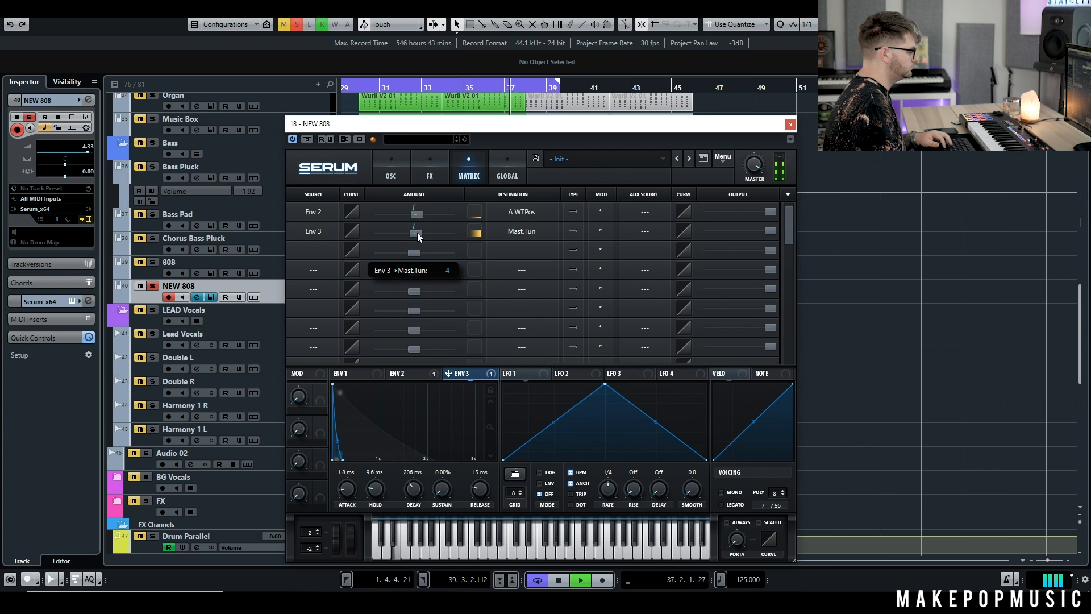
key("space")
Step: Enable the noise oscillator and load the kick attack sample XF_KikAtk_04 after trying XF_KikAtk_44
left_click(391, 175)
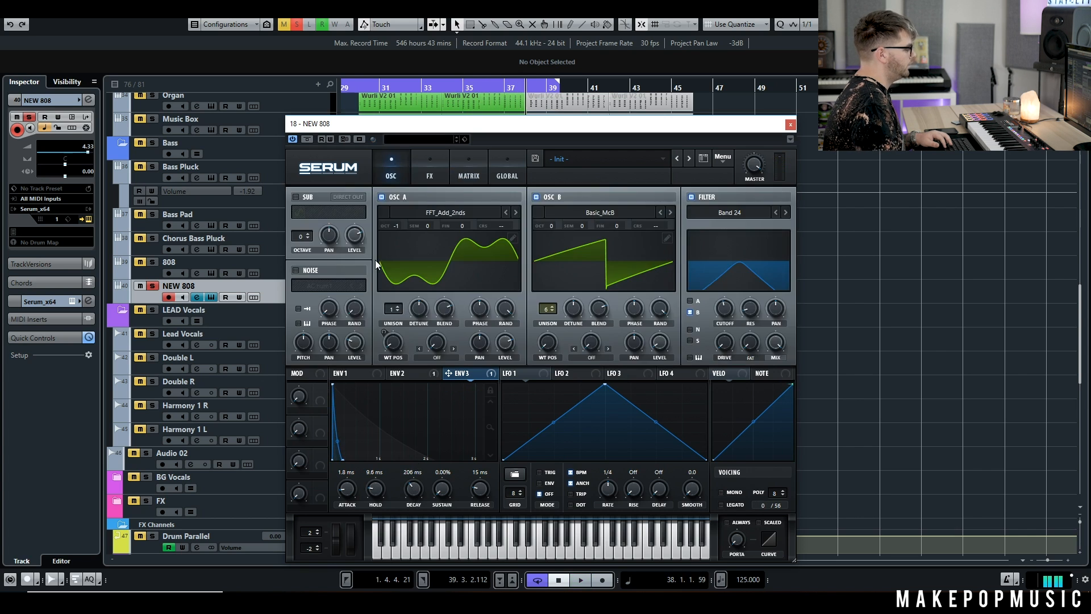
left_click(296, 270)
left_click(344, 286)
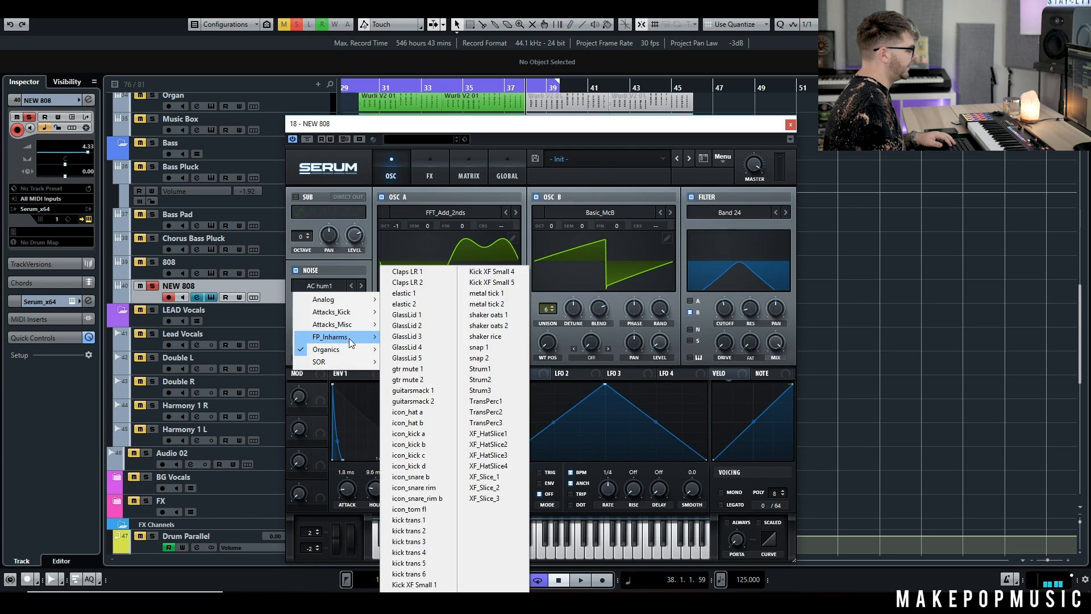
mouse_move(349, 313)
left_click(477, 377)
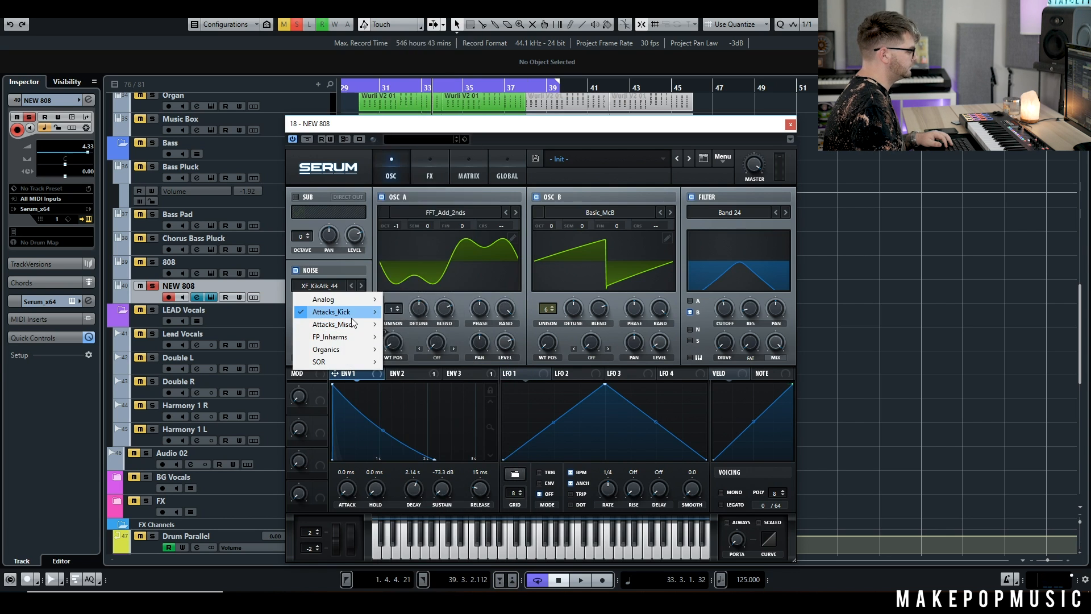
mouse_move(349, 315)
left_click(429, 307)
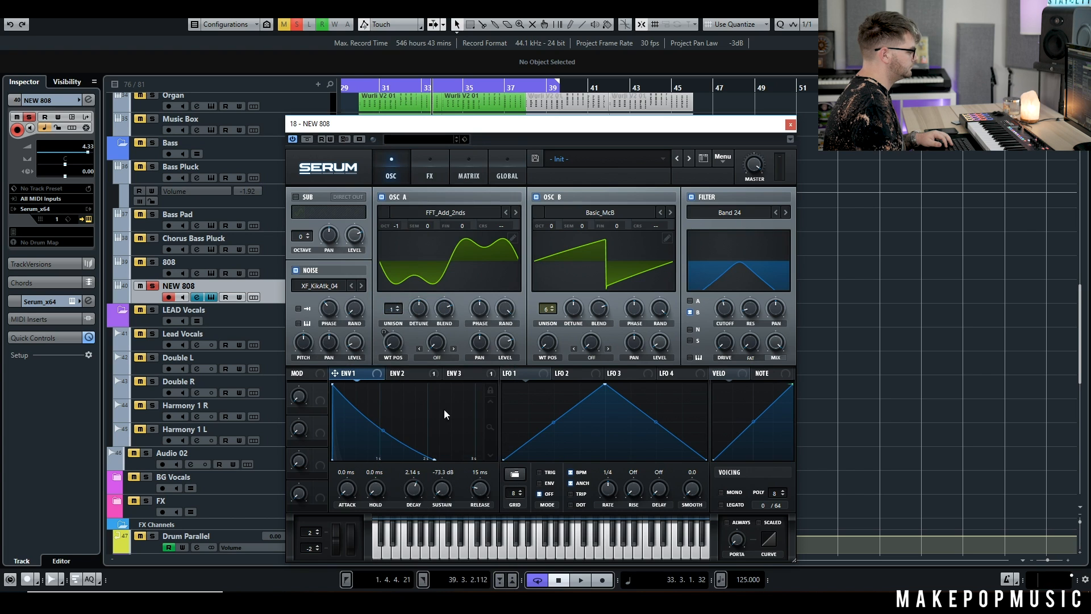
Step: Assign Envelope 3 to the noise oscillator's level and play the bass back
left_click(481, 376)
left_click_drag(363, 346, 354, 342)
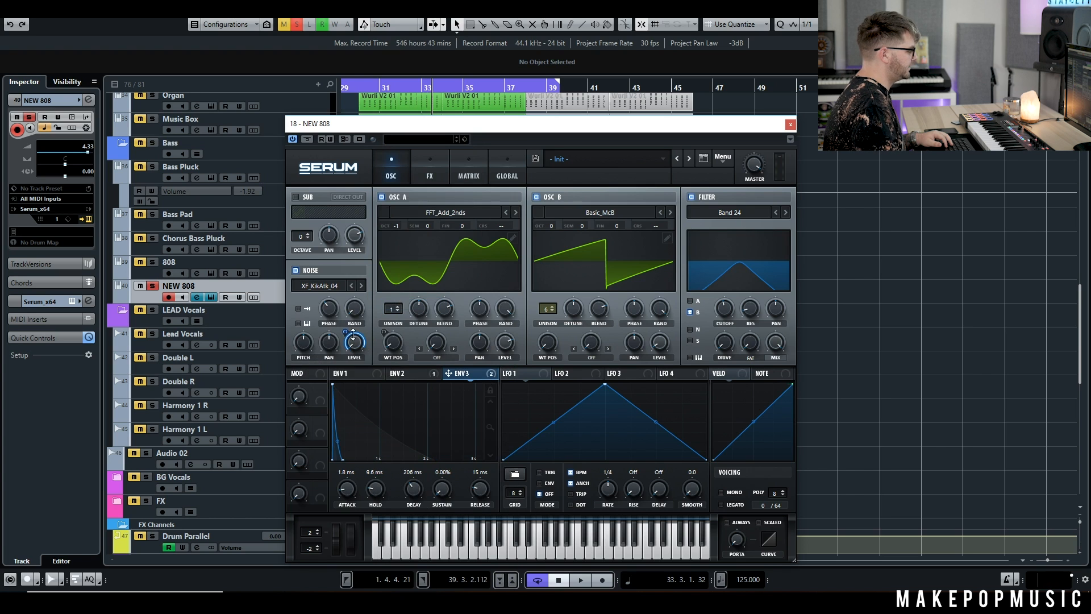
key("space")
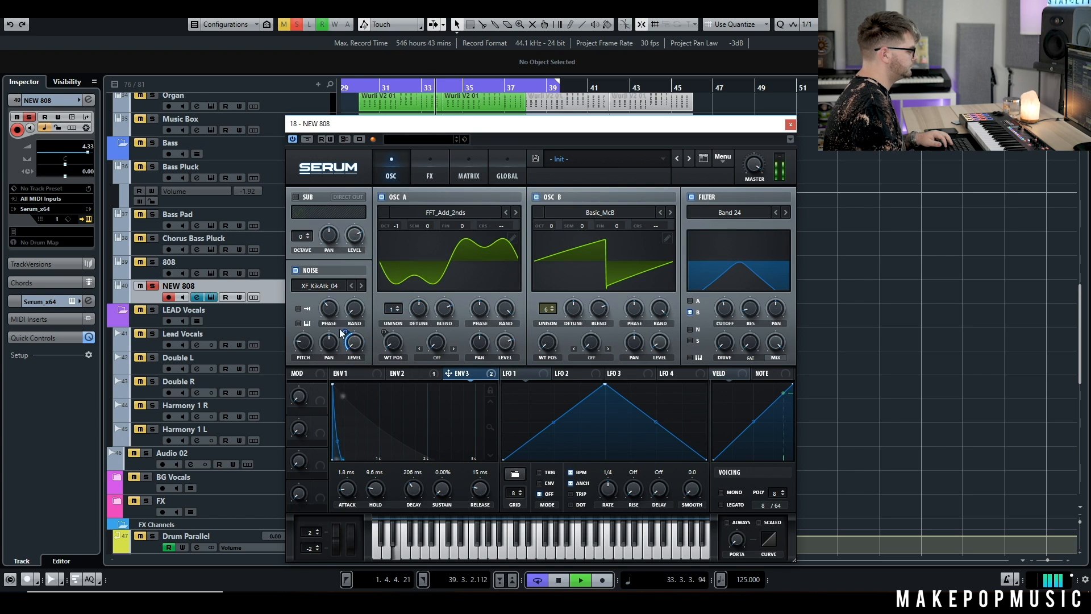
Step: Switch off oscillators A and B temporarily to hear the noise alone, setting its pitch to 32%
left_click(381, 198)
left_click(534, 196)
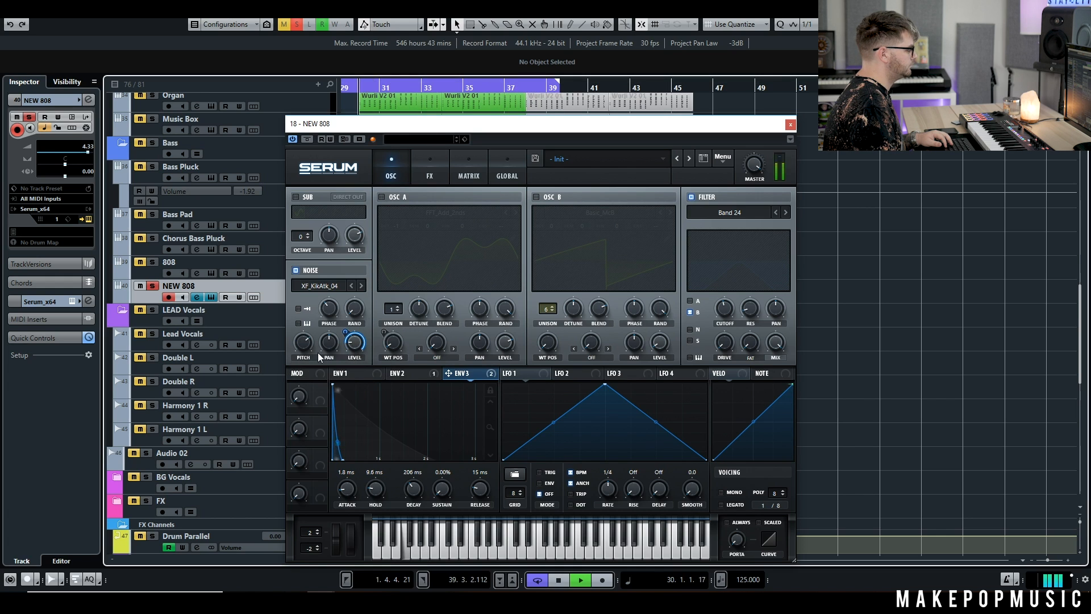
left_click(299, 309)
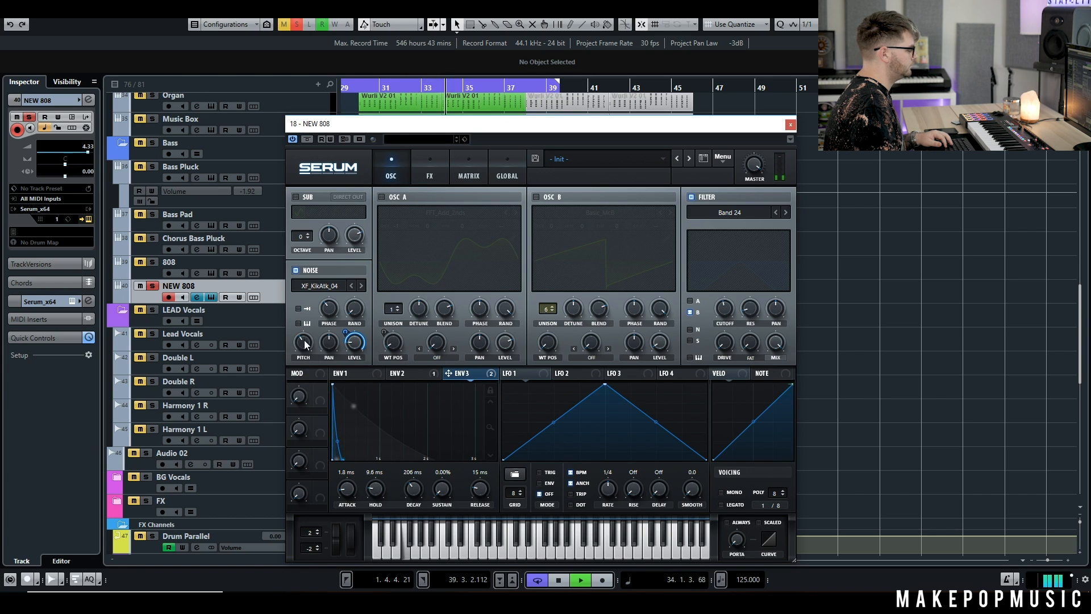
left_click_drag(301, 342, 299, 360)
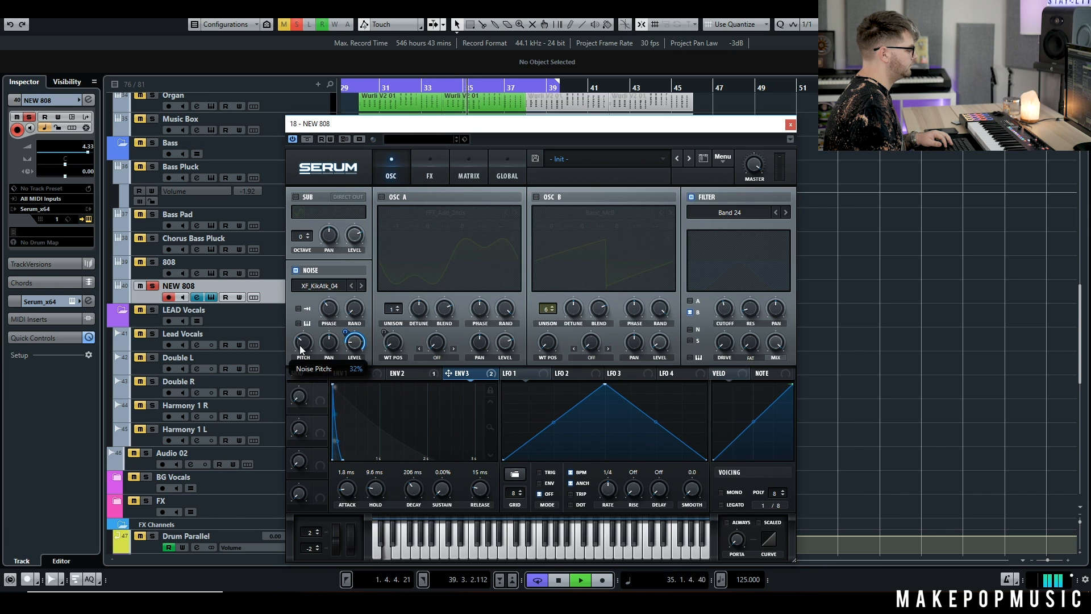
left_click(382, 197)
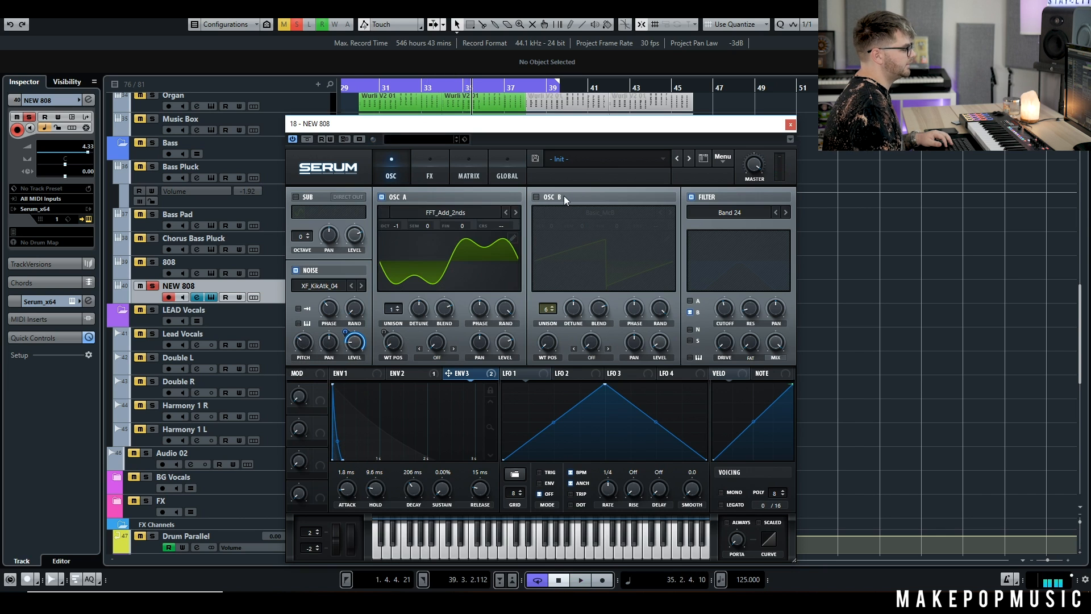
left_click(547, 197)
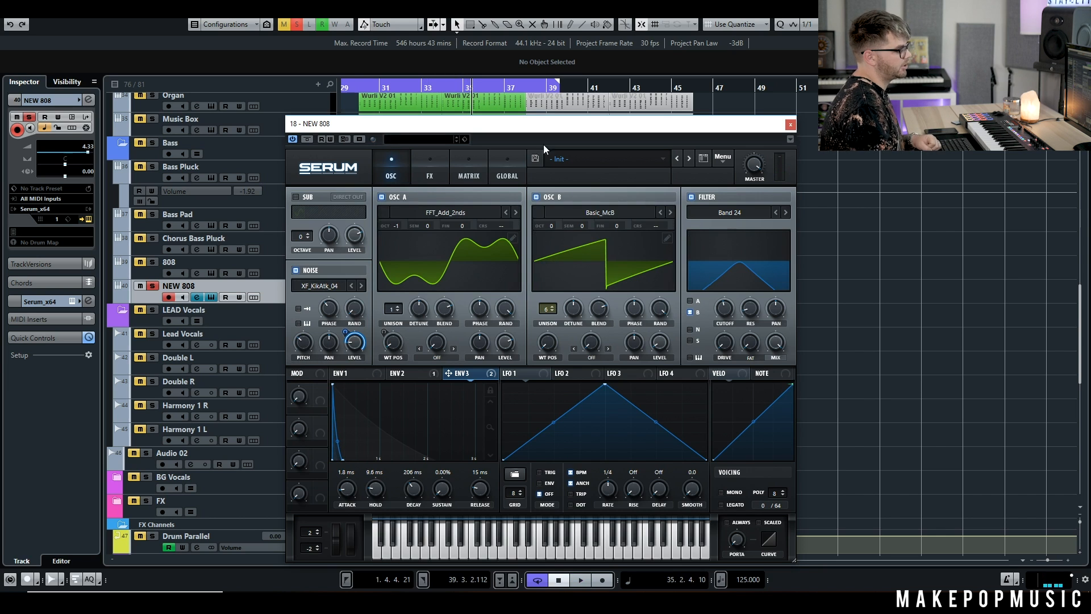
Step: Load the 808 - BEST 808 preset and look over its effects rack
left_click(430, 171)
left_click(409, 170)
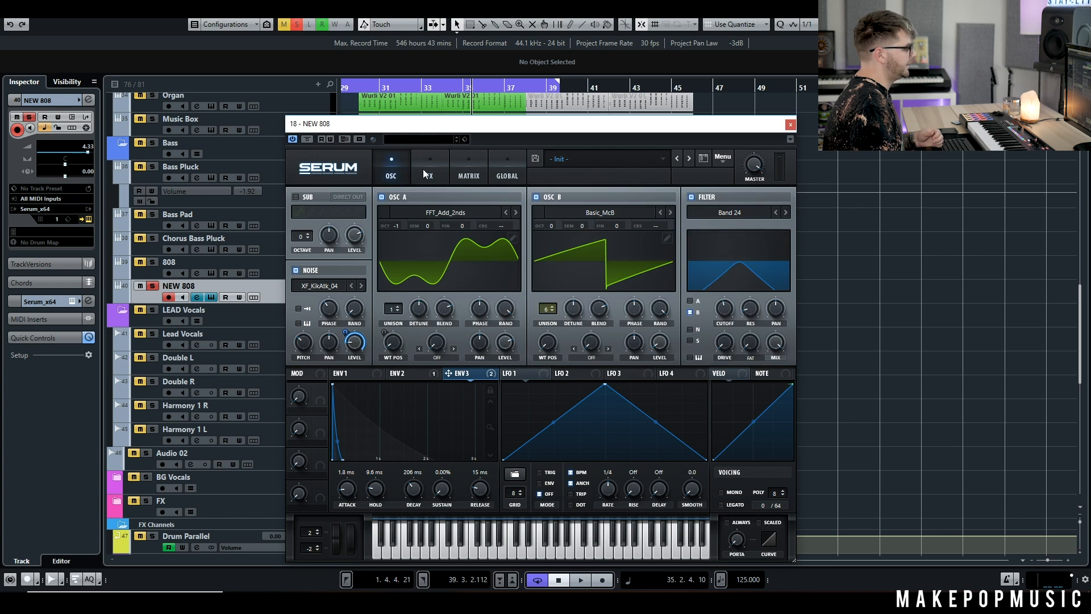
left_click(629, 165)
mouse_move(629, 371)
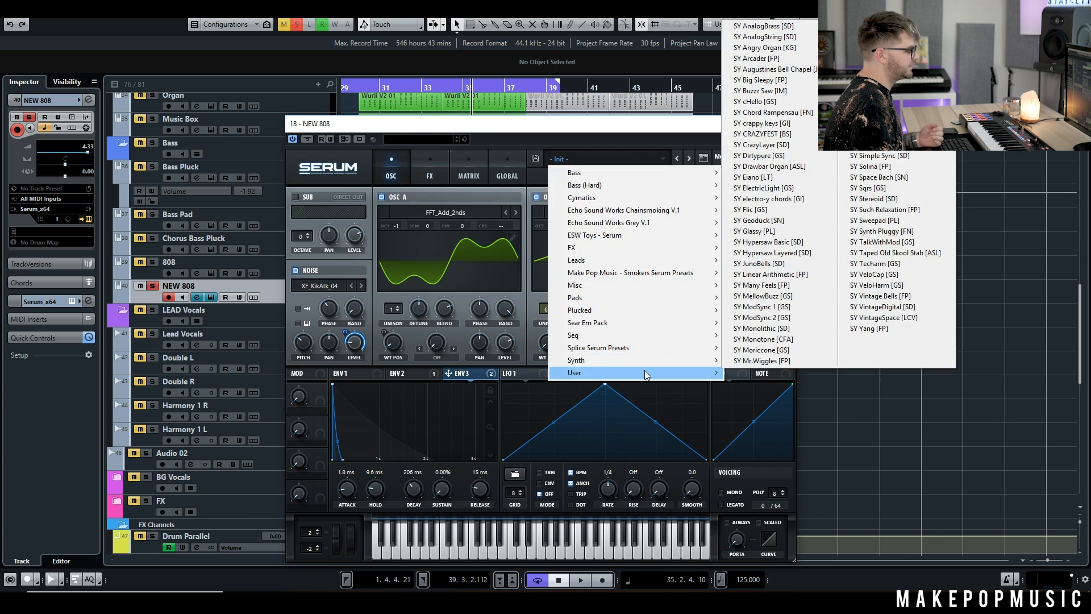
left_click_drag(785, 255, 582, 205)
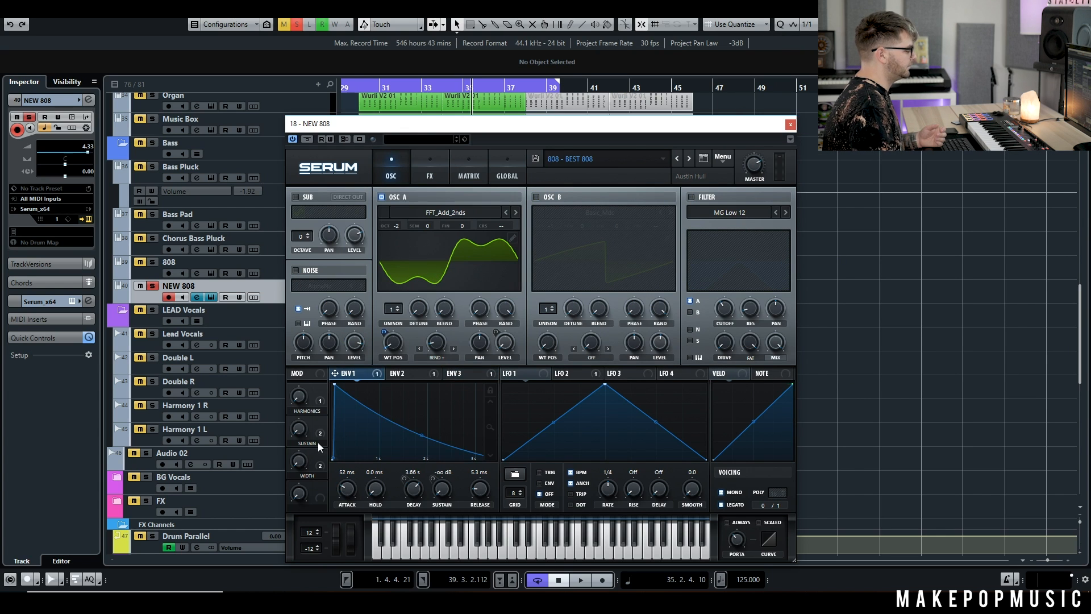
left_click(430, 168)
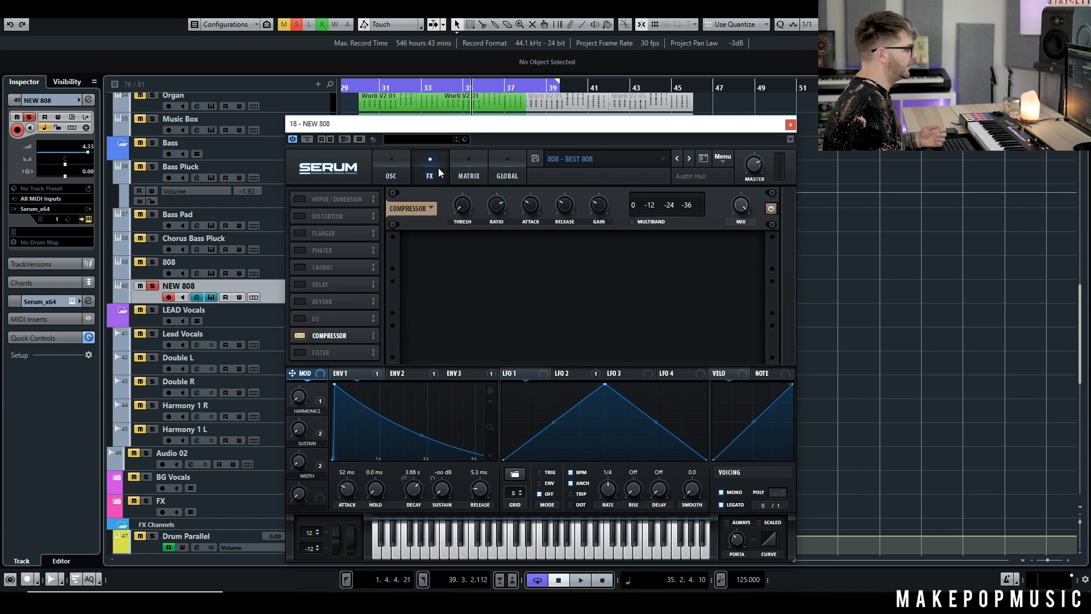
left_click(395, 165)
Step: Close the synth window, unsolo NEW 808 and play the full mix from about bar 30 with the original 808 unmuted and NEW 808 muted
left_click(790, 124)
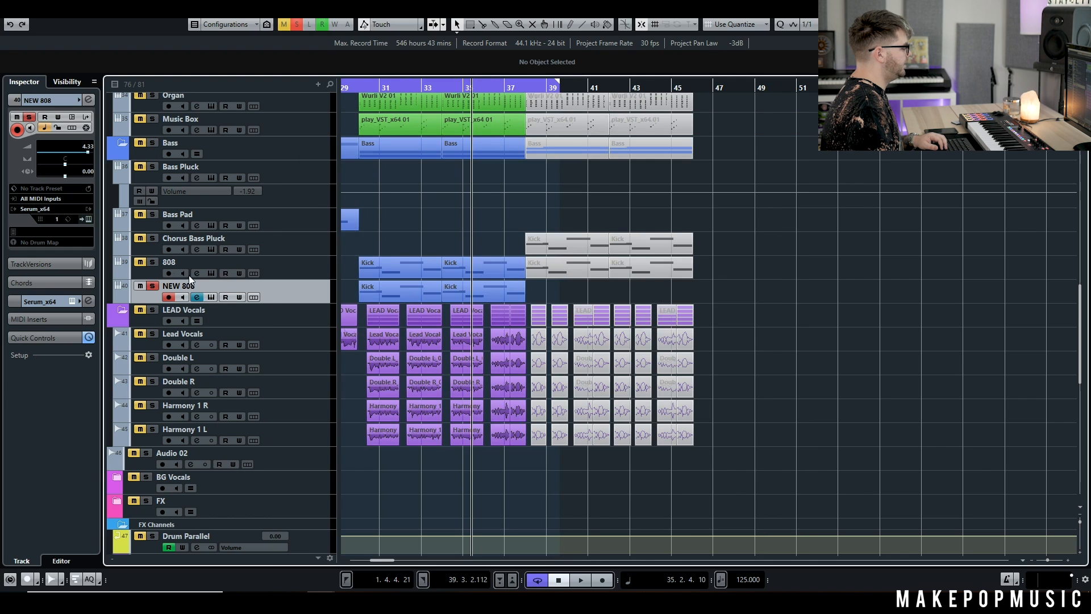
left_click(152, 286)
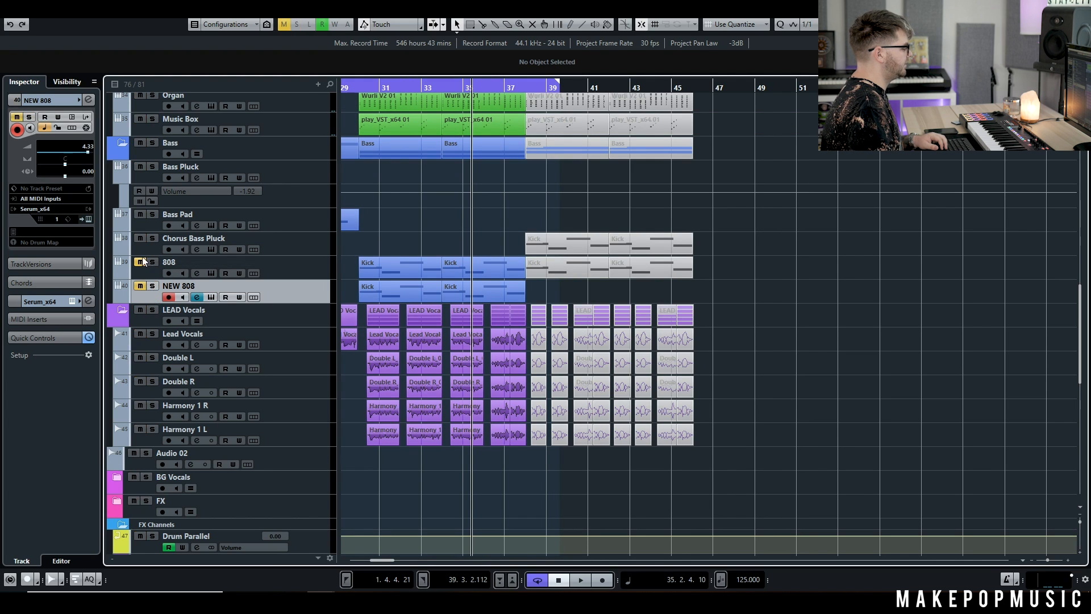
left_click_drag(357, 87, 358, 86)
key("space")
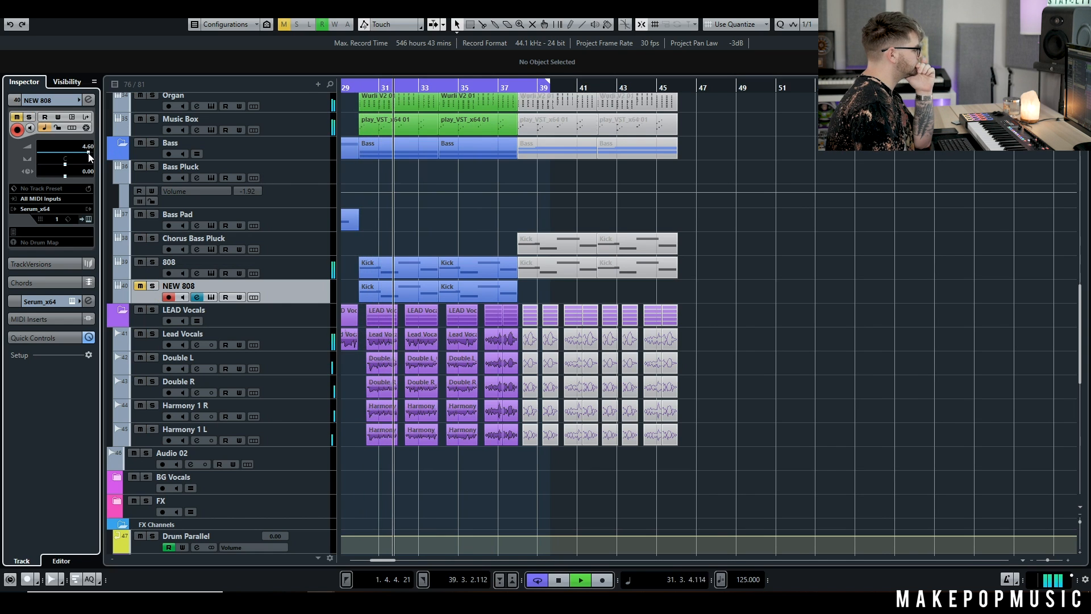
left_click(151, 261)
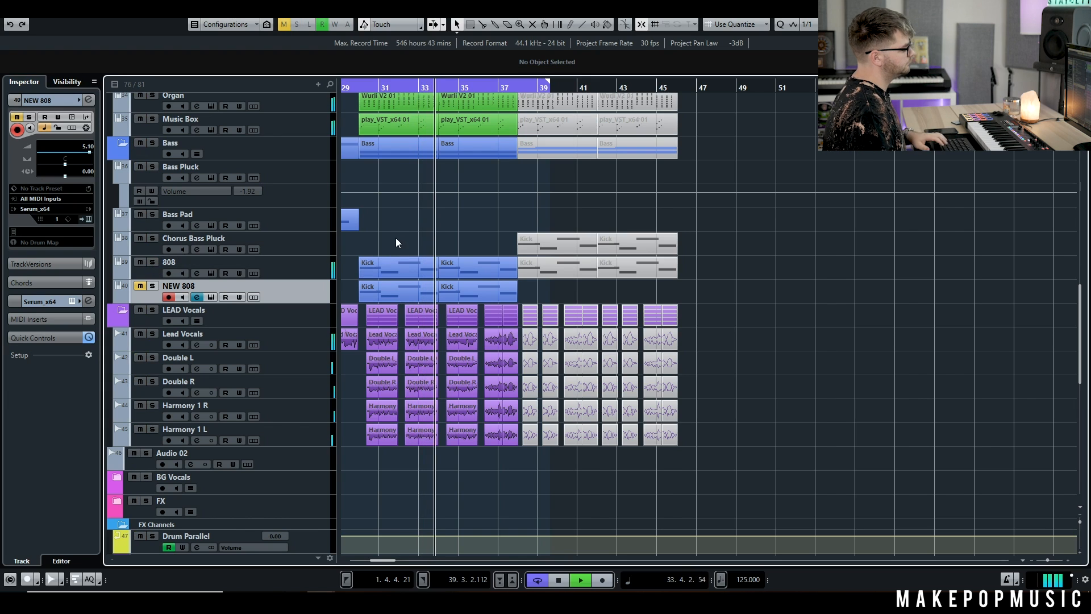